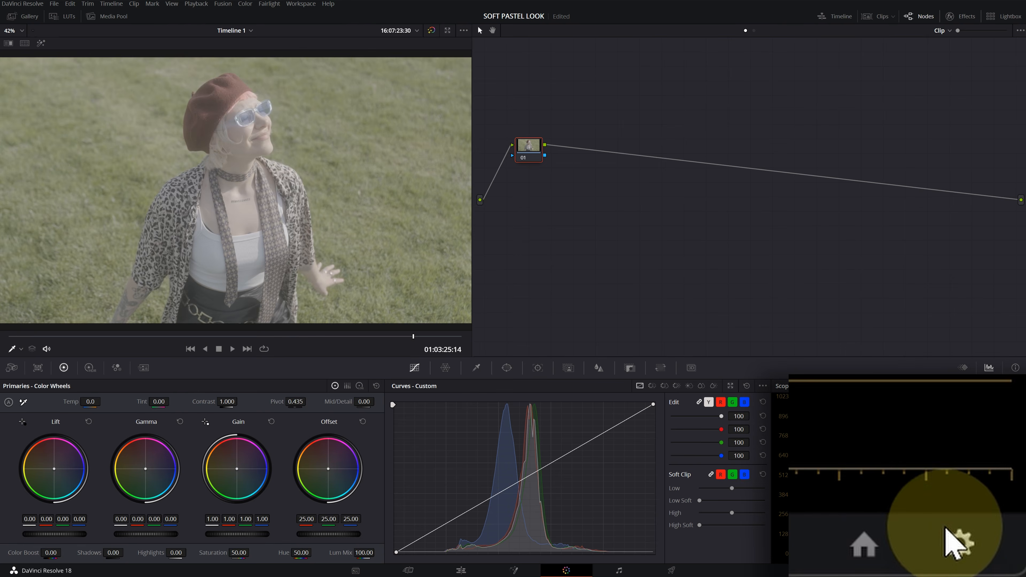
# Step: Set the project's timeline color space to DaVinci WG/Intermediate and save the project settings
pyautogui.click(1013, 570)
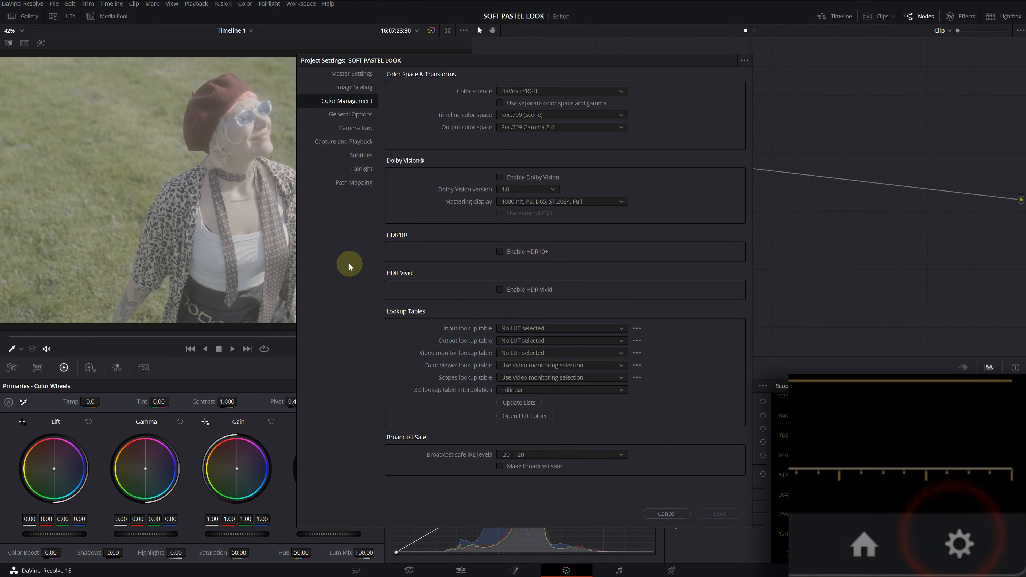
pyautogui.click(549, 115)
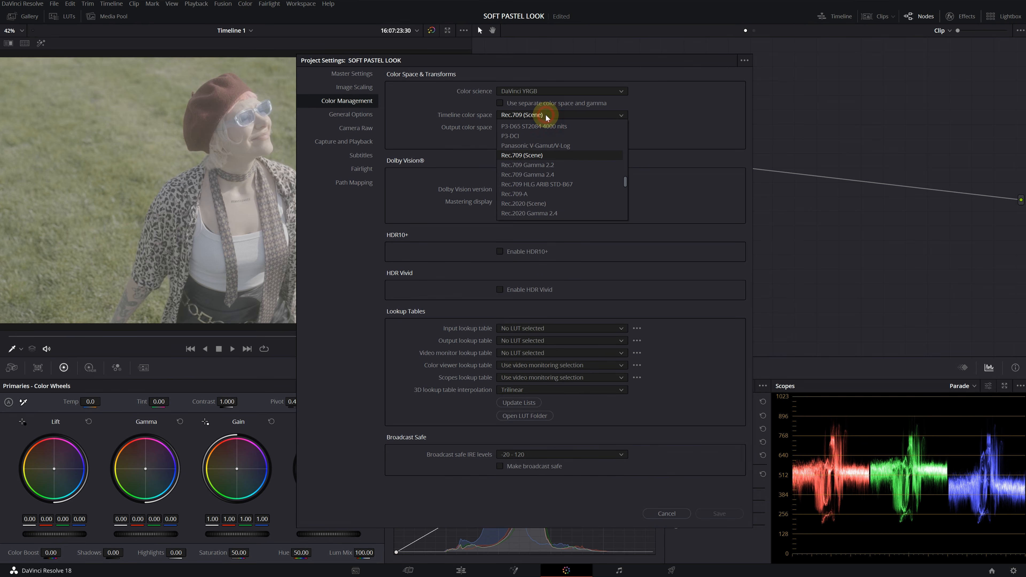
pyautogui.scroll(10, 570, 161)
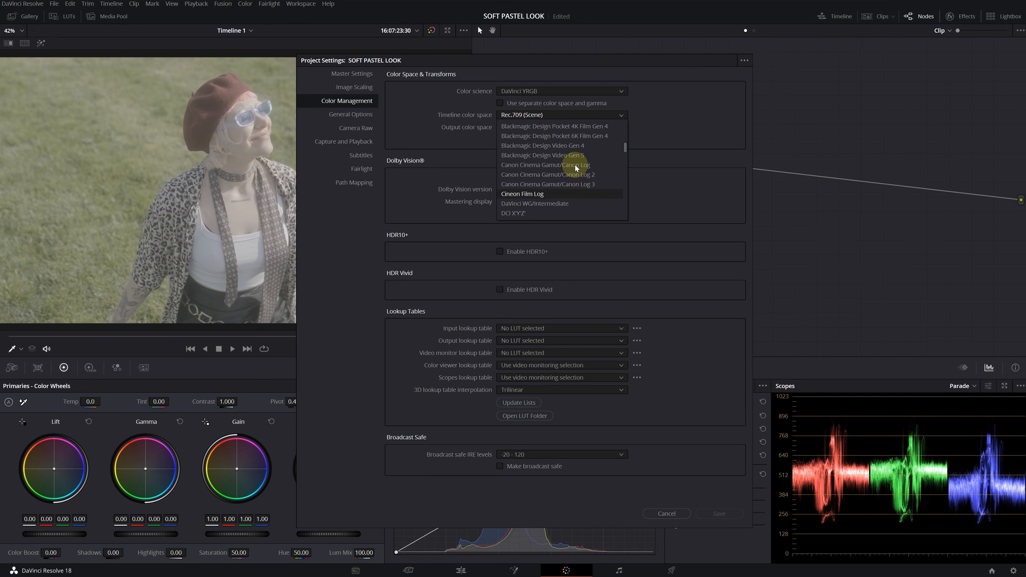
pyautogui.click(556, 203)
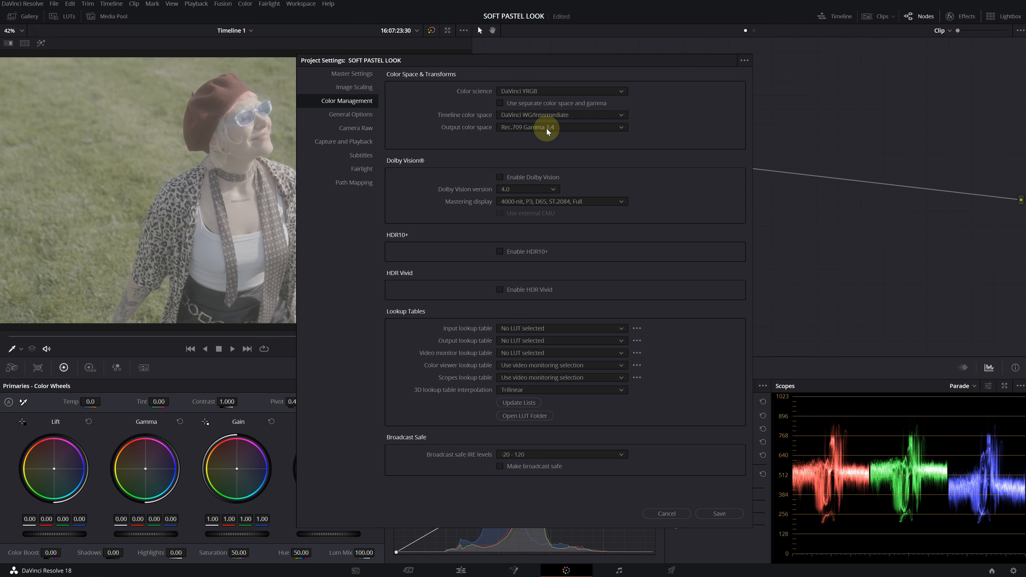
pyautogui.click(715, 514)
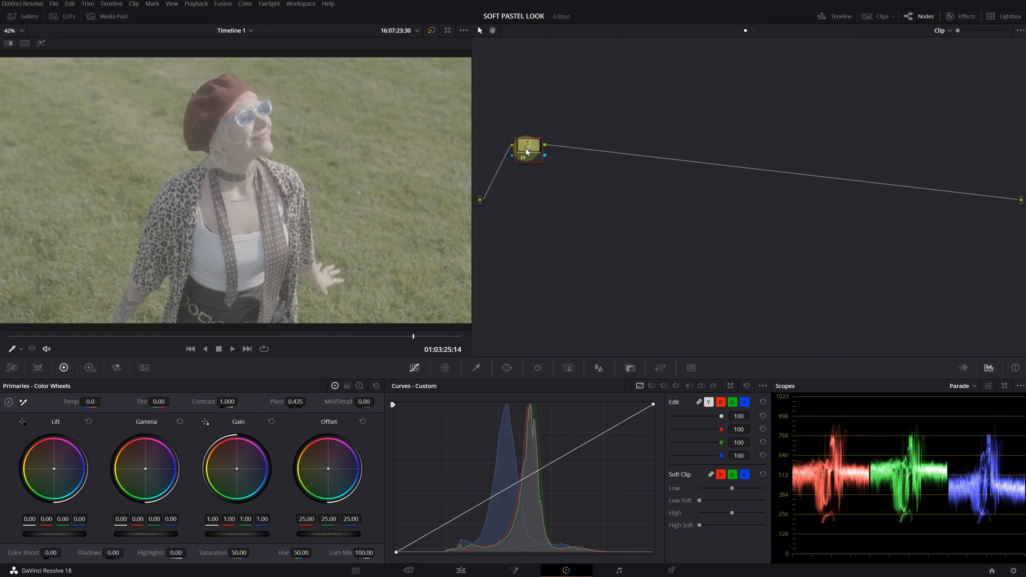
# Step: Move node 01 slightly up in the node graph and add six serial nodes after it
pyautogui.moveTo(527, 152); pyautogui.dragTo(517, 137)
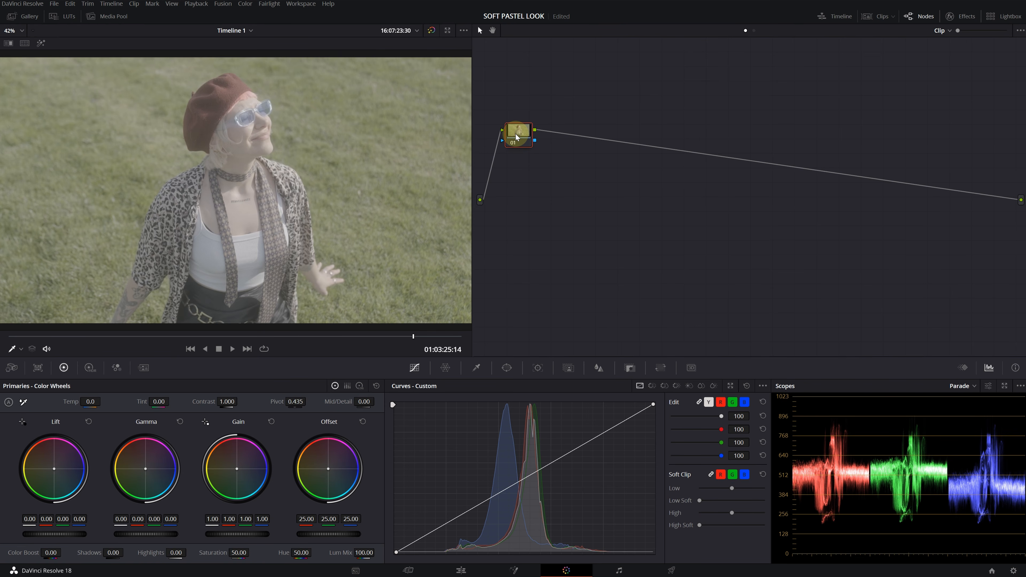
pyautogui.hotkey('alt', 's')
pyautogui.hotkey('alt', 's')
pyautogui.hotkey('alt', 's')
pyautogui.hotkey('alt', 's')
pyautogui.hotkey('alt', 's')
pyautogui.hotkey('alt', 's')
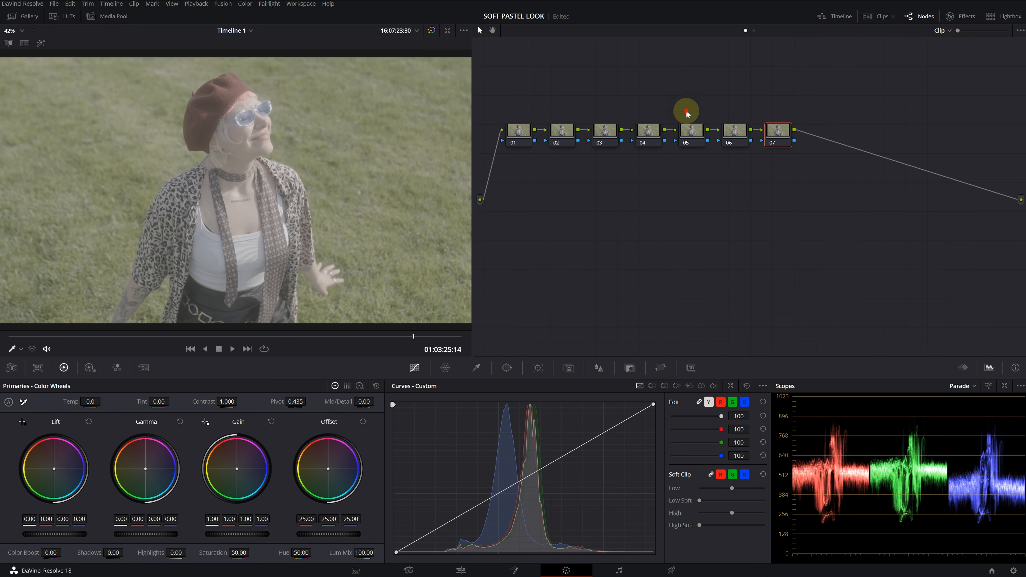
# Step: Arrange nodes 04 to 07 in a lower row with node 07 set apart, and label nodes 01 and 06 CST
pyautogui.moveTo(686, 109); pyautogui.dragTo(775, 227)
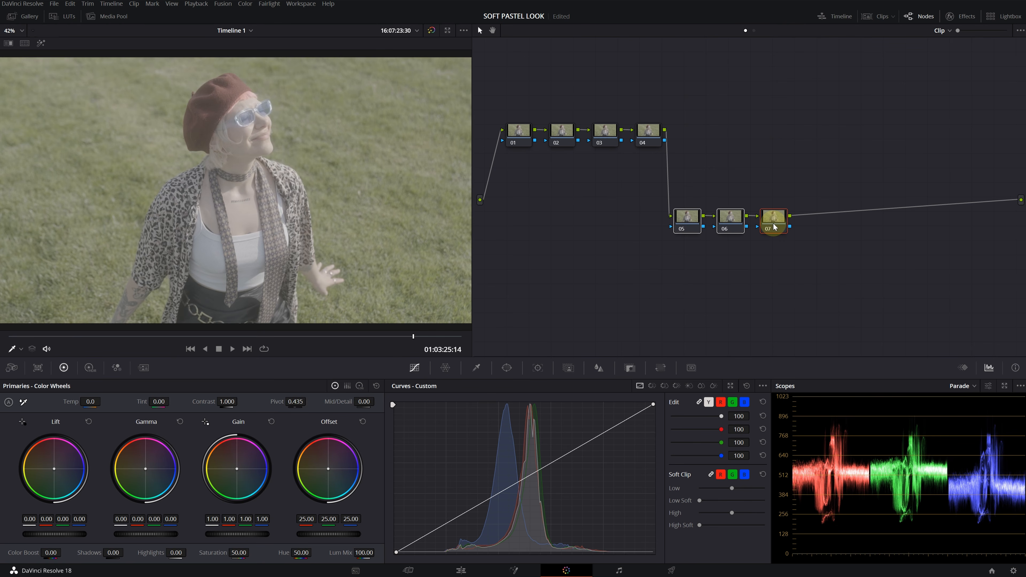
pyautogui.click(739, 165)
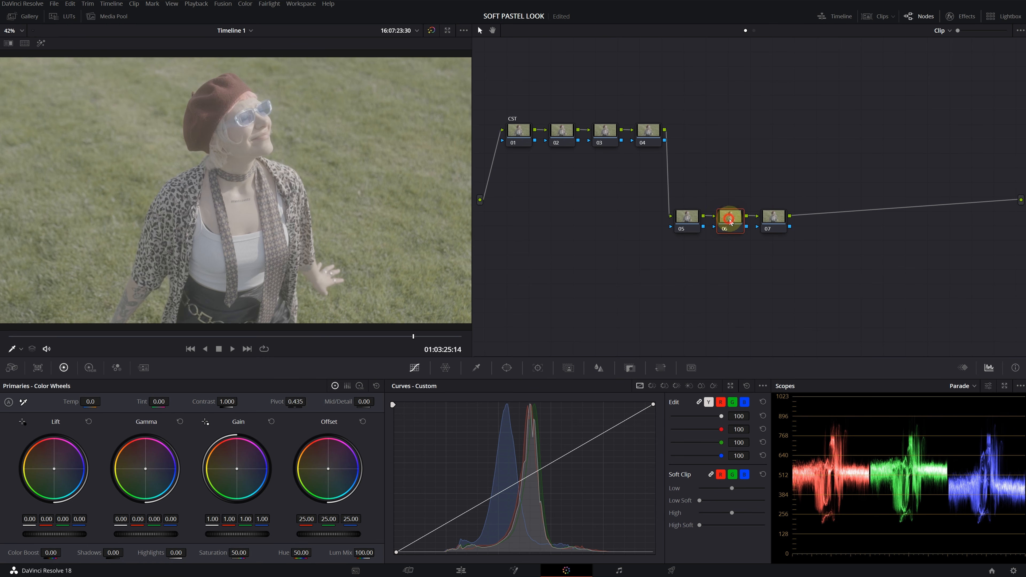
pyautogui.moveTo(773, 217); pyautogui.dragTo(897, 218)
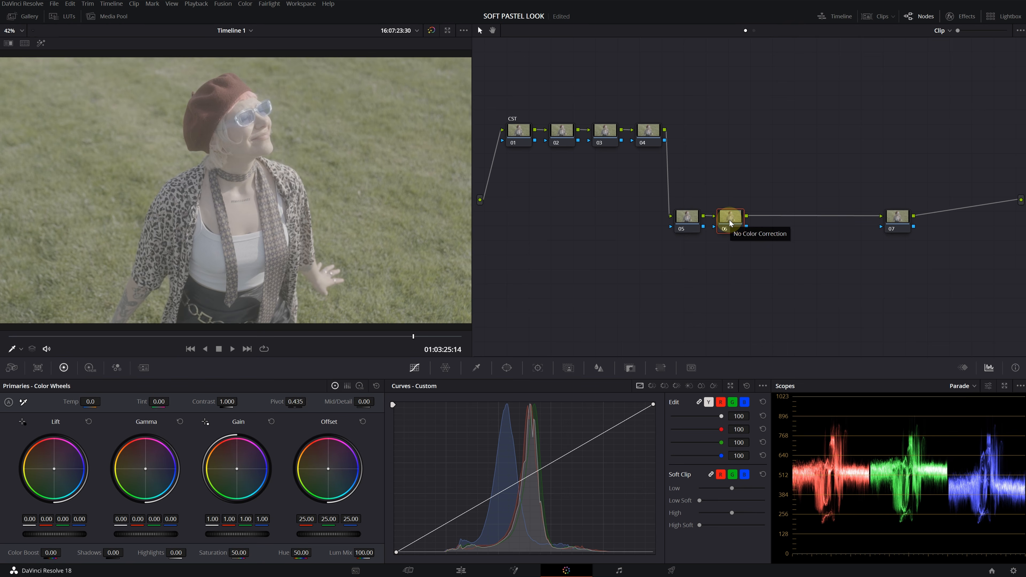
pyautogui.moveTo(650, 135); pyautogui.dragTo(719, 219)
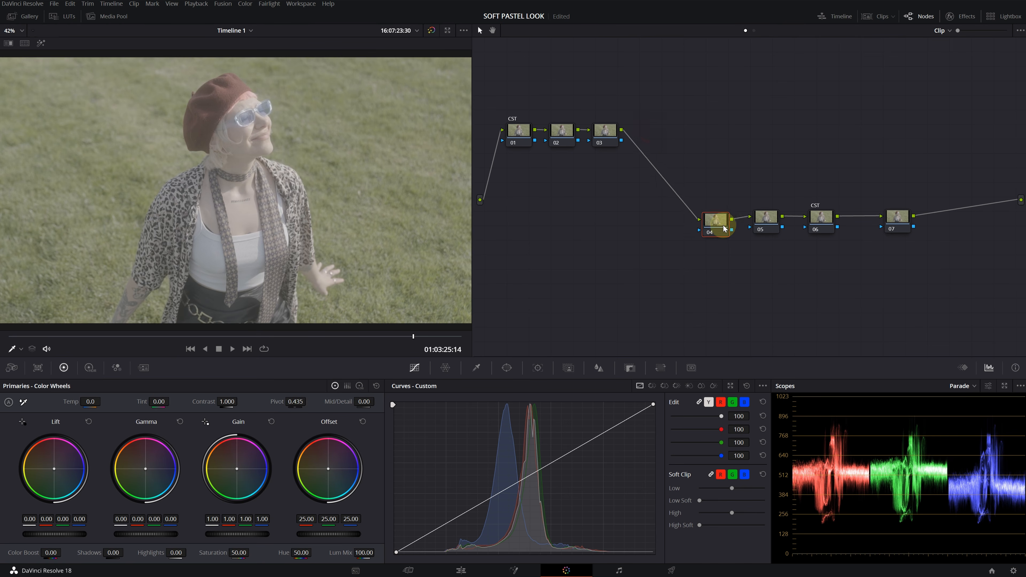
# Step: Add a serial node after node 03 and label the node just before the second CST node LOOK
pyautogui.click(605, 132)
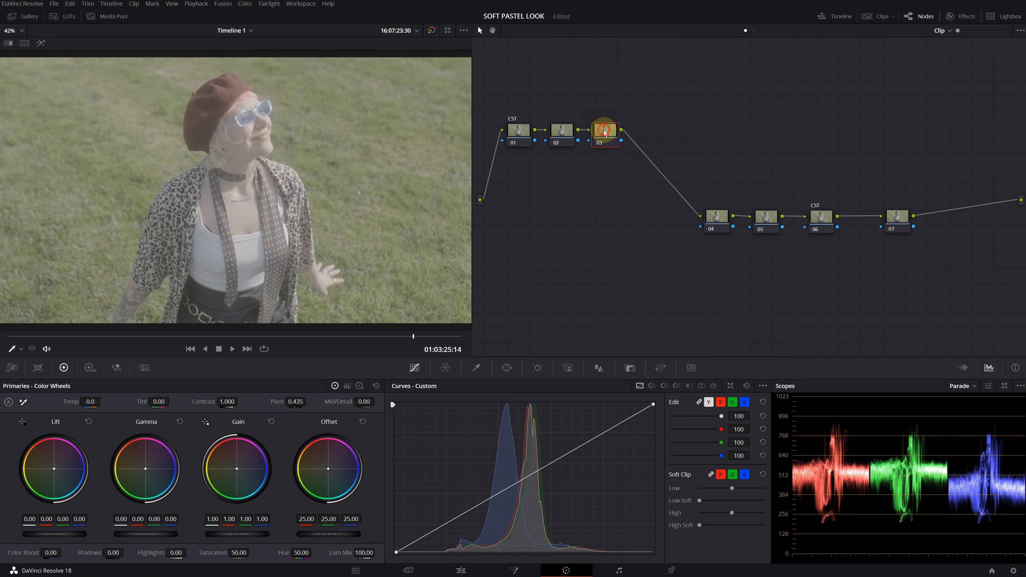
pyautogui.hotkey('alt', 's')
pyautogui.click(768, 218)
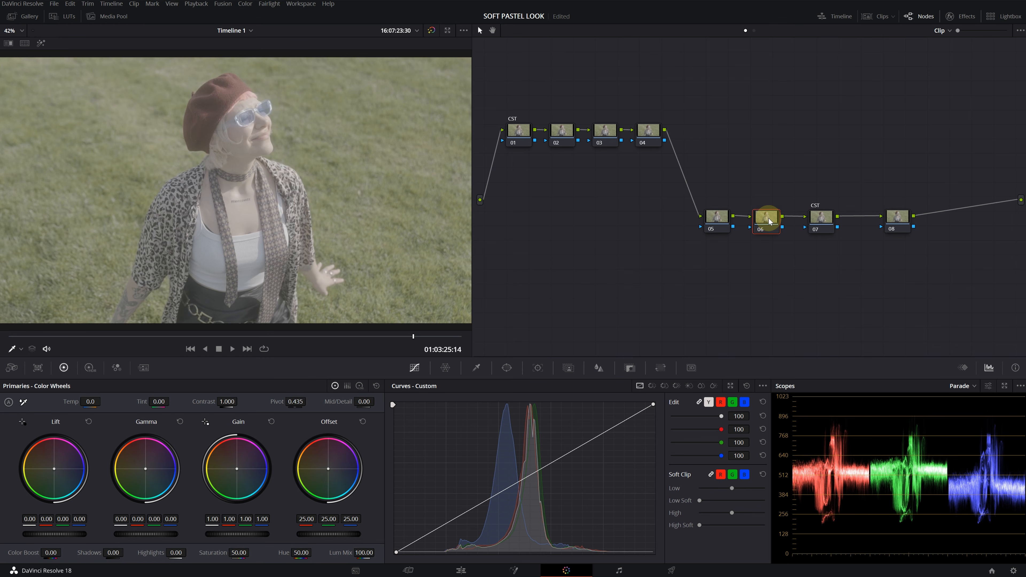
pyautogui.write('LOOK')
# Step: Label nodes 02, 03, 04 and 05 as WB, BAL, CONT and SAT
pyautogui.click(564, 139)
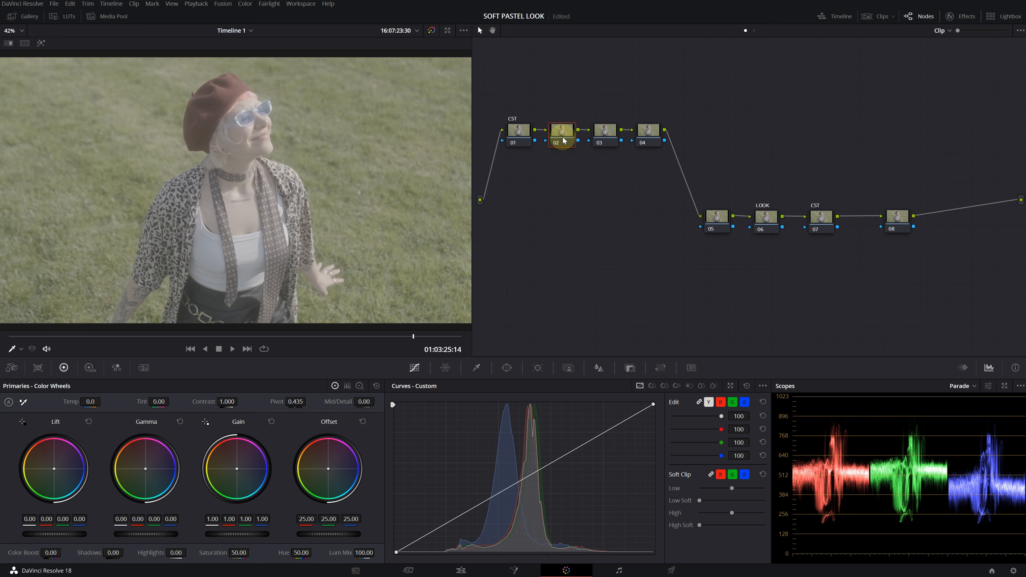
pyautogui.write('WB')
pyautogui.click(601, 137)
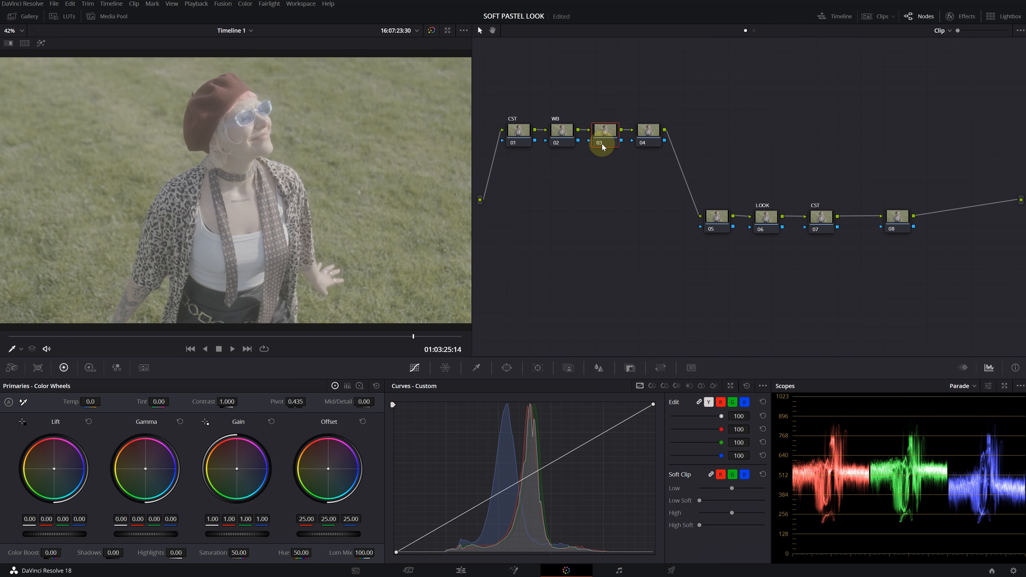
pyautogui.write('BAL')
pyautogui.click(644, 132)
pyautogui.write('CON')
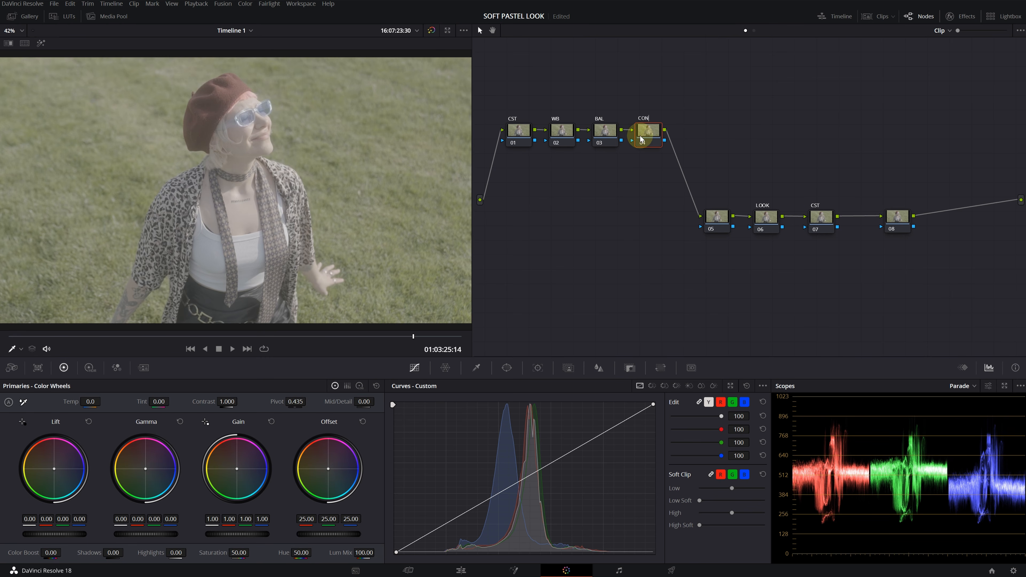
pyautogui.write('T')
pyautogui.click(716, 226)
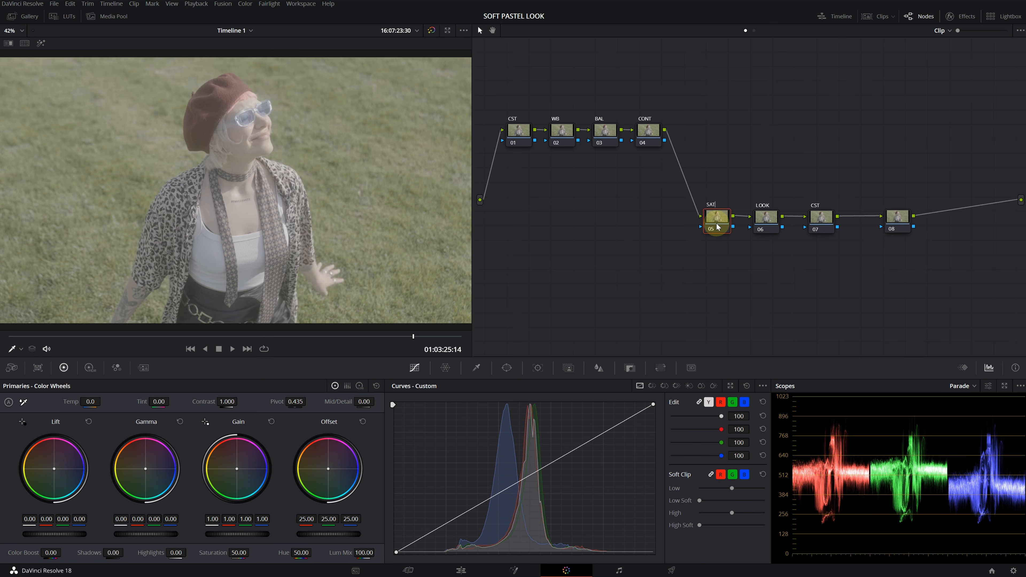
# Step: Add a serial node between SAT and LOOK and give it a parallel branch with a layer node
pyautogui.moveTo(714, 221); pyautogui.dragTo(703, 194)
pyautogui.rightClick(707, 187)
pyautogui.moveTo(753, 231)
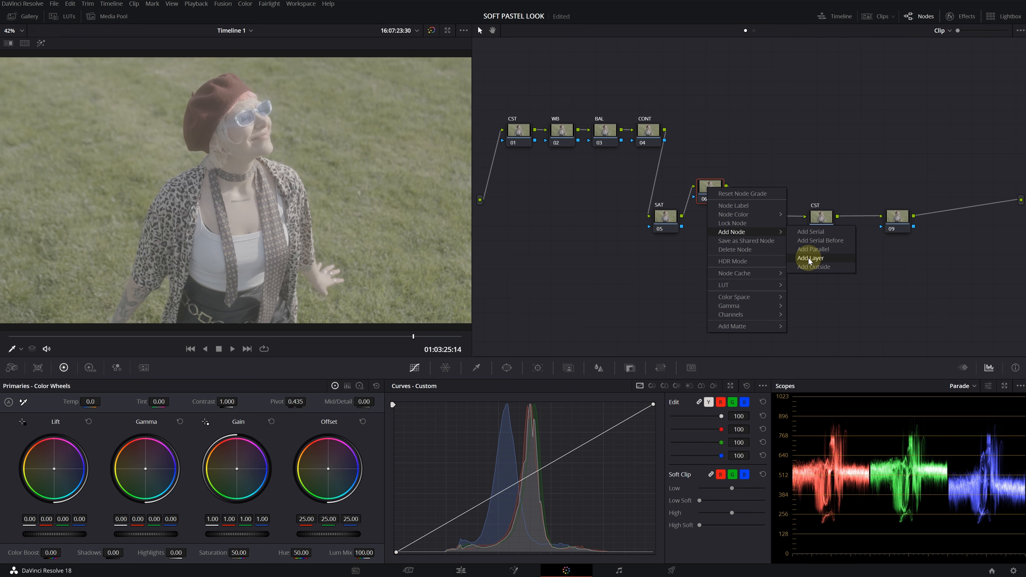
pyautogui.click(801, 256)
# Step: Label the two layer branch nodes WINDOW and WINDOW2 and align them closely above each other before the layer mixer
pyautogui.click(714, 197)
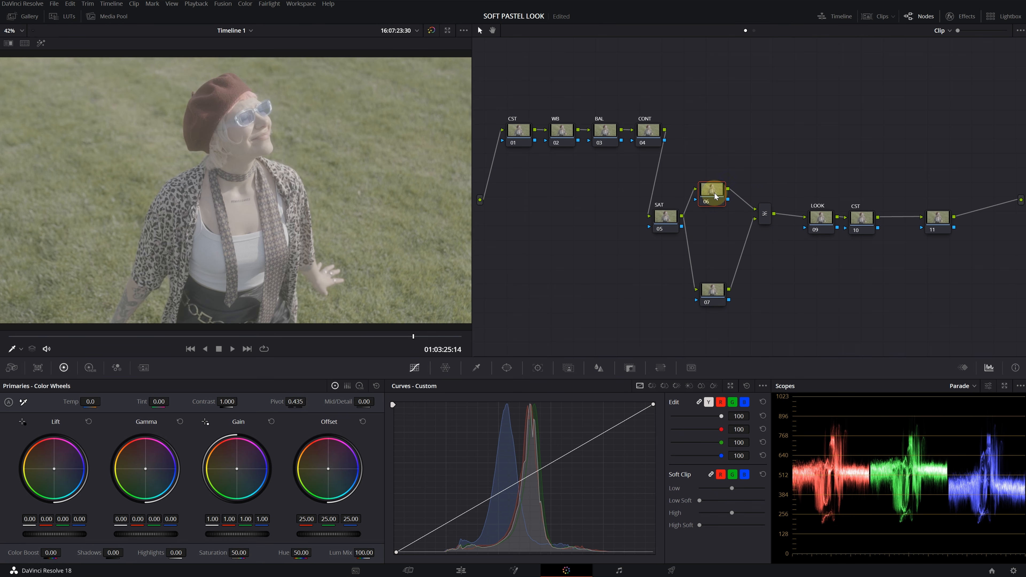
pyautogui.write('WINDOW')
pyautogui.moveTo(710, 295); pyautogui.dragTo(739, 178)
pyautogui.press('Return')
pyautogui.moveTo(712, 193); pyautogui.dragTo(720, 195)
pyautogui.click(838, 297)
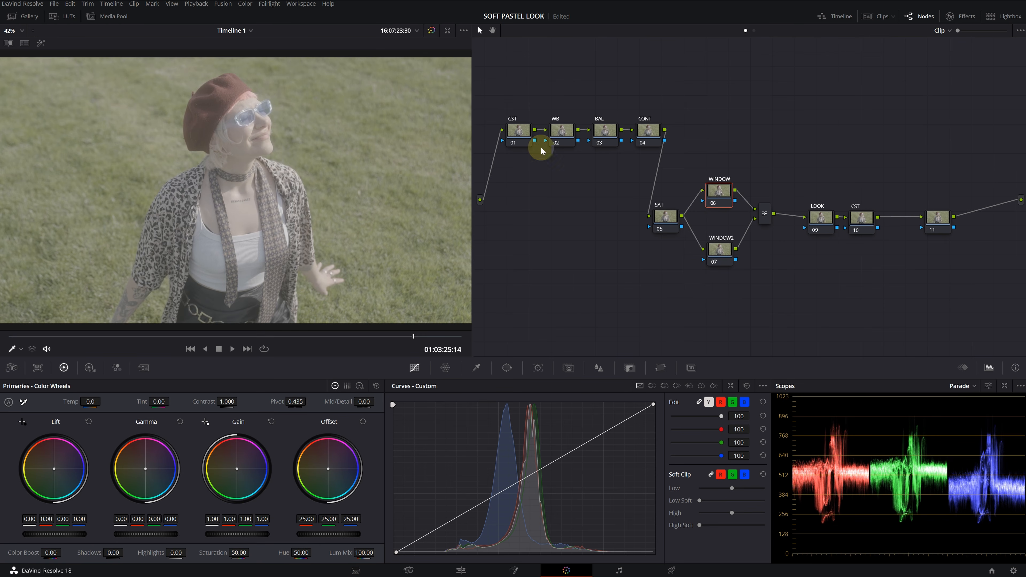
# Step: Apply the Color Space Transform effect to the first CST node and close the effects library
pyautogui.click(961, 17)
pyautogui.scroll(-5, 915, 179)
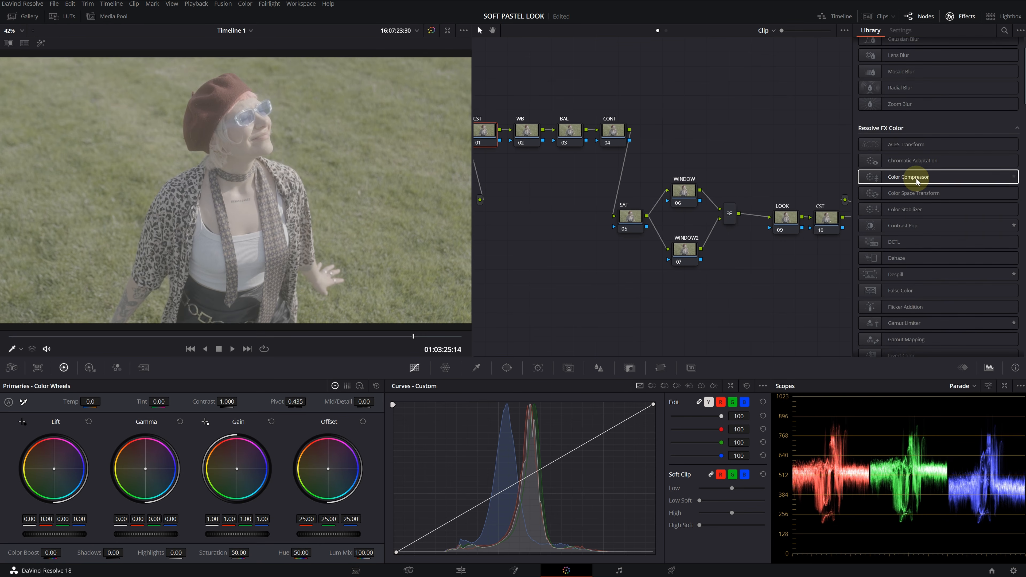
pyautogui.scroll(-2, 911, 150)
pyautogui.moveTo(913, 199); pyautogui.dragTo(487, 130)
pyautogui.click(964, 23)
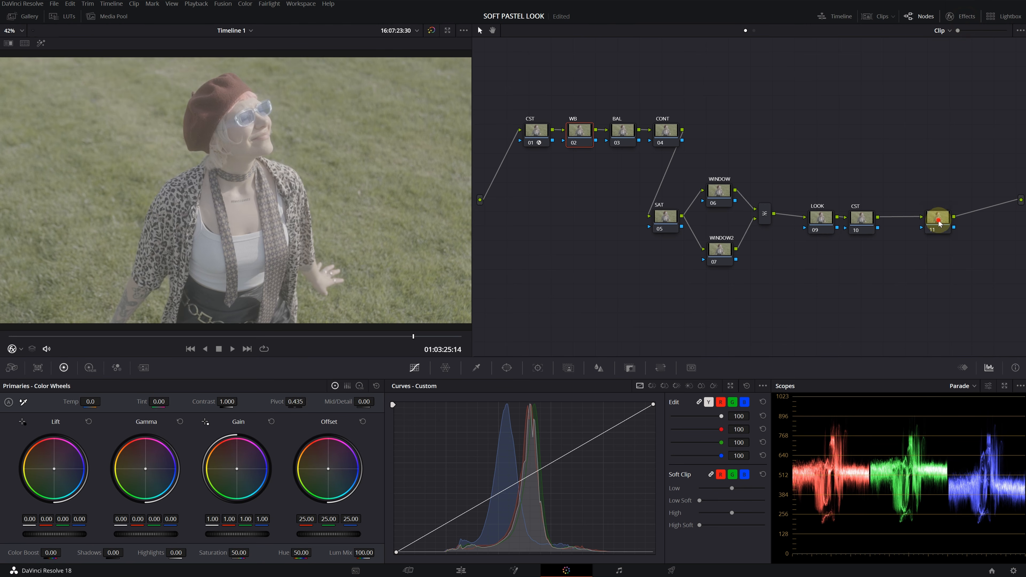
# Step: Move the last node below WINDOW2, label it GLOW, and add a serial node labelled GRAIN after it
pyautogui.moveTo(939, 224); pyautogui.dragTo(723, 330)
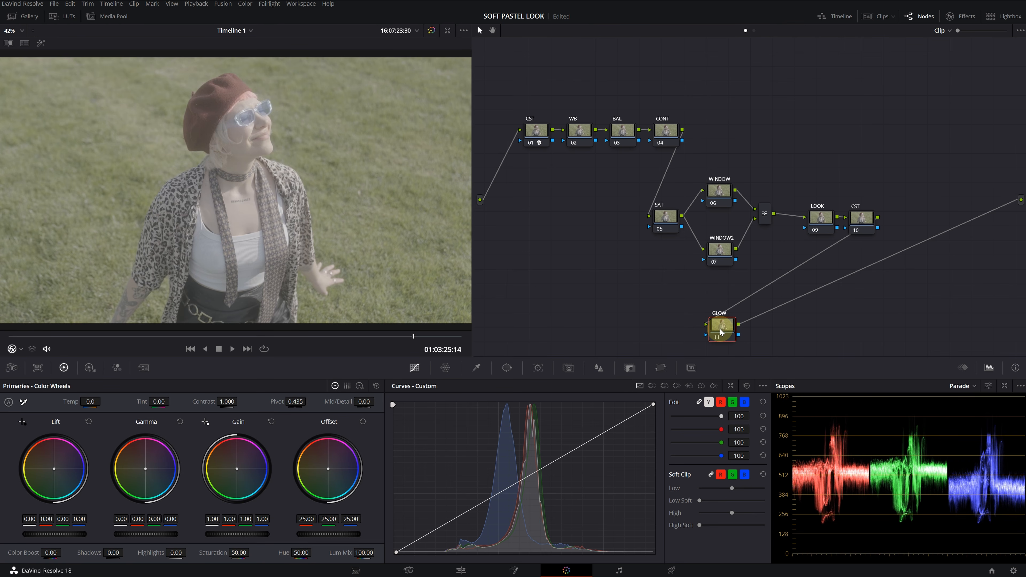
pyautogui.hotkey('alt', 's')
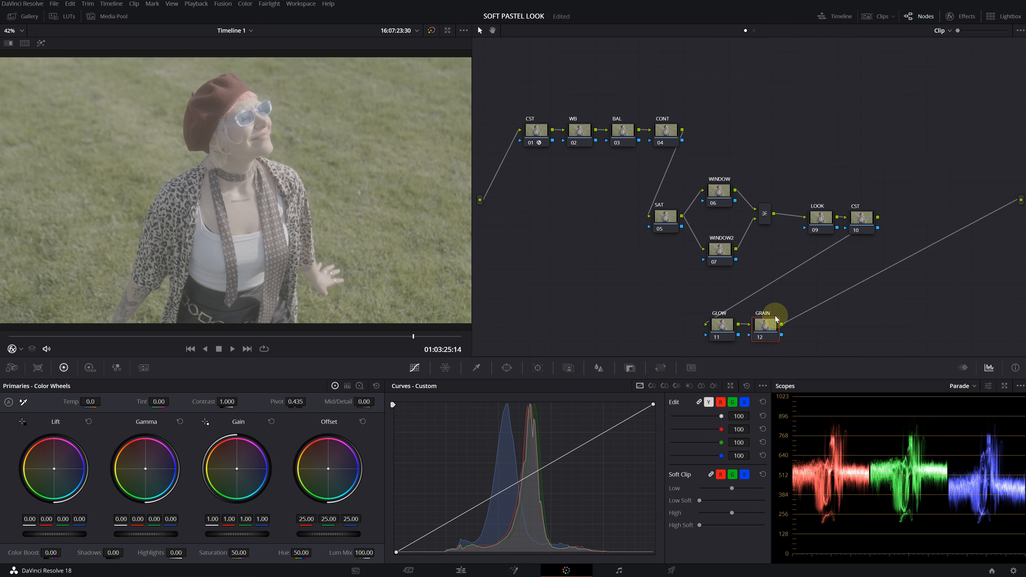
# Step: Set the first CST node's input color space to Sony S-Gamut3.Cine and its input gamma to Sony S-Log3
pyautogui.click(965, 16)
pyautogui.moveTo(904, 167); pyautogui.dragTo(501, 131)
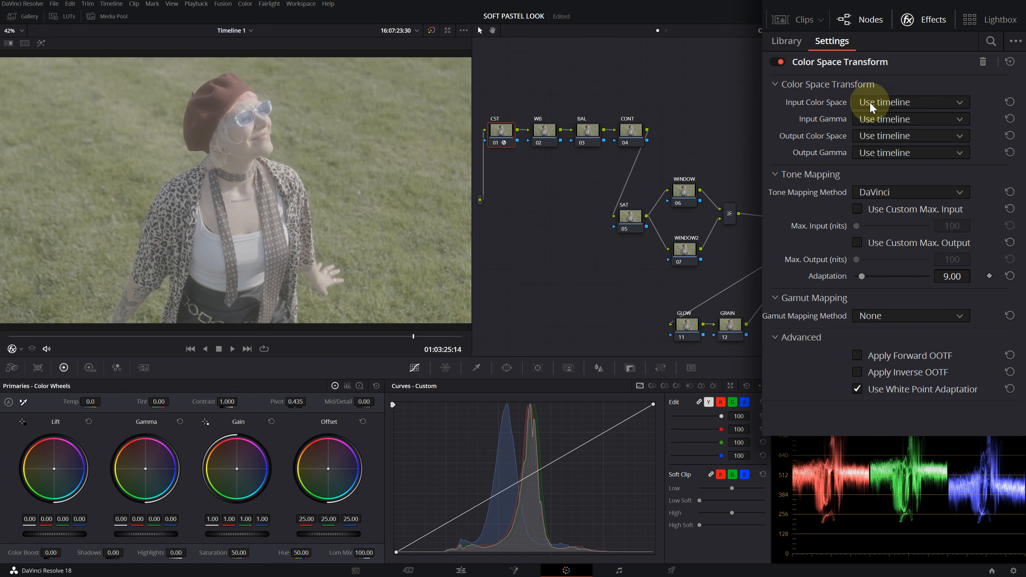
pyautogui.click(929, 72)
pyautogui.scroll(-5, 940, 127)
pyautogui.scroll(-6, 893, 189)
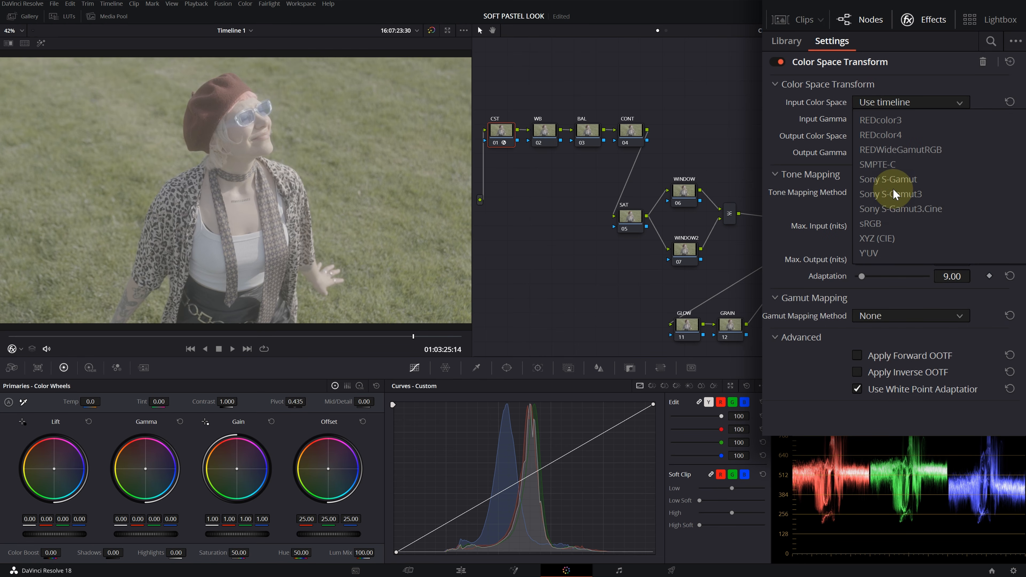
pyautogui.click(901, 205)
pyautogui.click(893, 121)
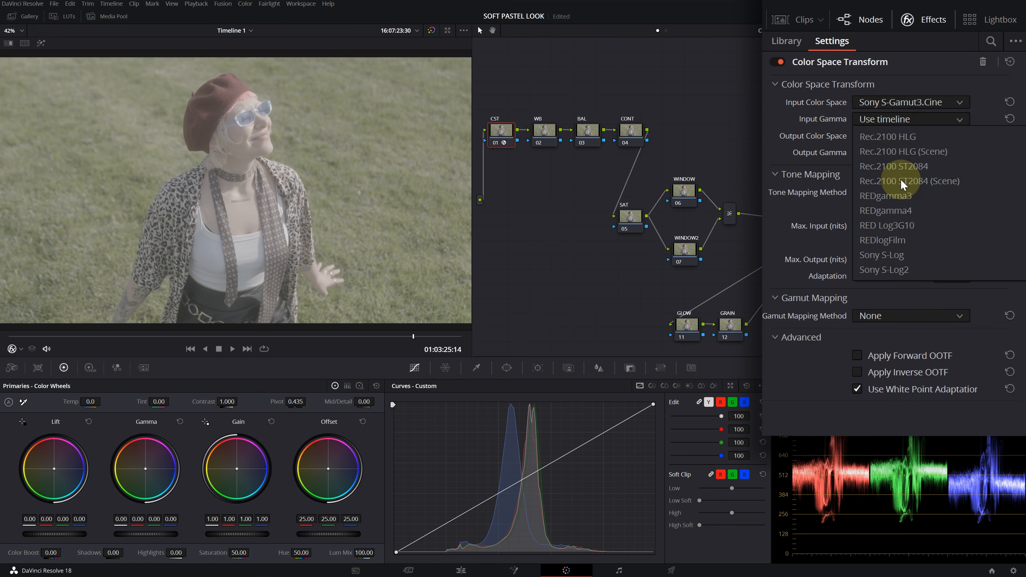
pyautogui.scroll(-3, 900, 178)
pyautogui.click(899, 226)
# Step: Set the first CST node's output color space to DaVinci Wide Gamut and its output gamma to DaVinci Intermediate
pyautogui.click(898, 134)
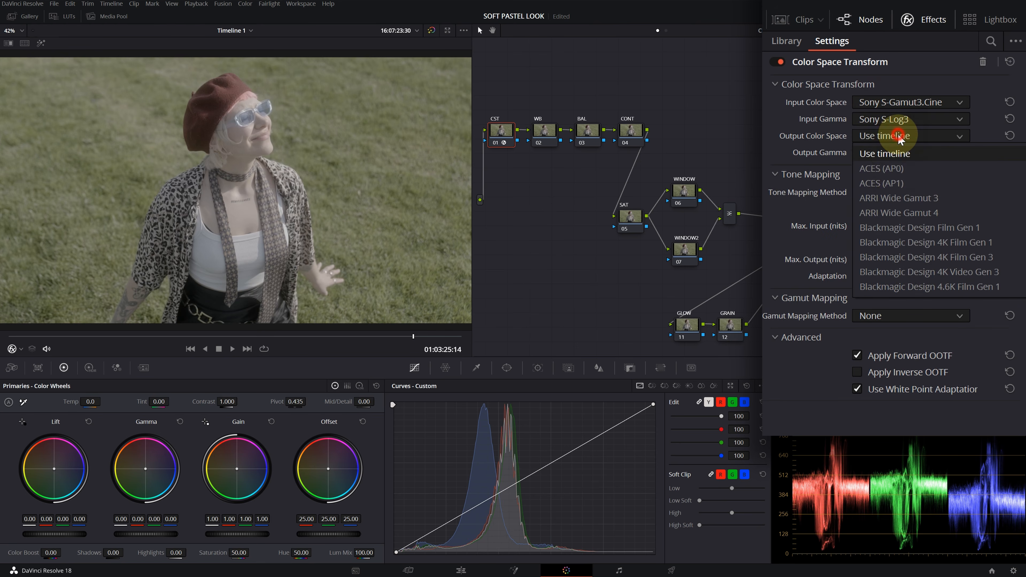
pyautogui.click(901, 185)
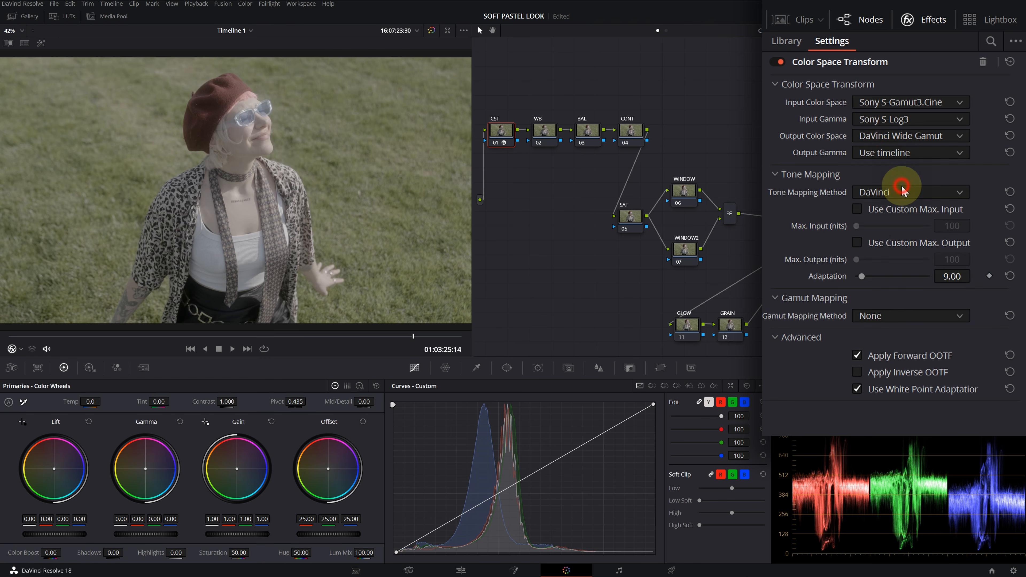
pyautogui.click(892, 154)
pyautogui.scroll(-2, 888, 202)
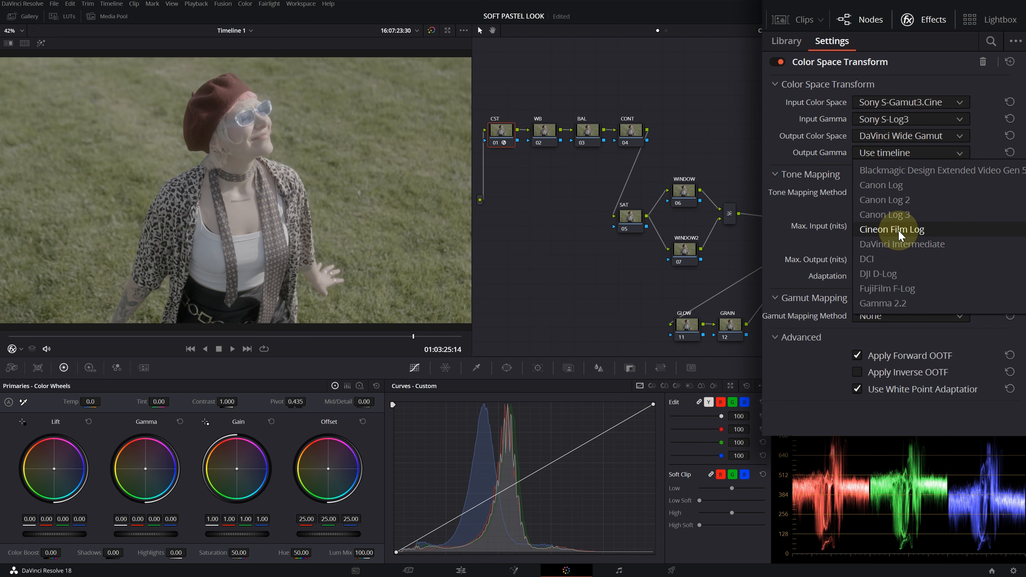
pyautogui.click(903, 229)
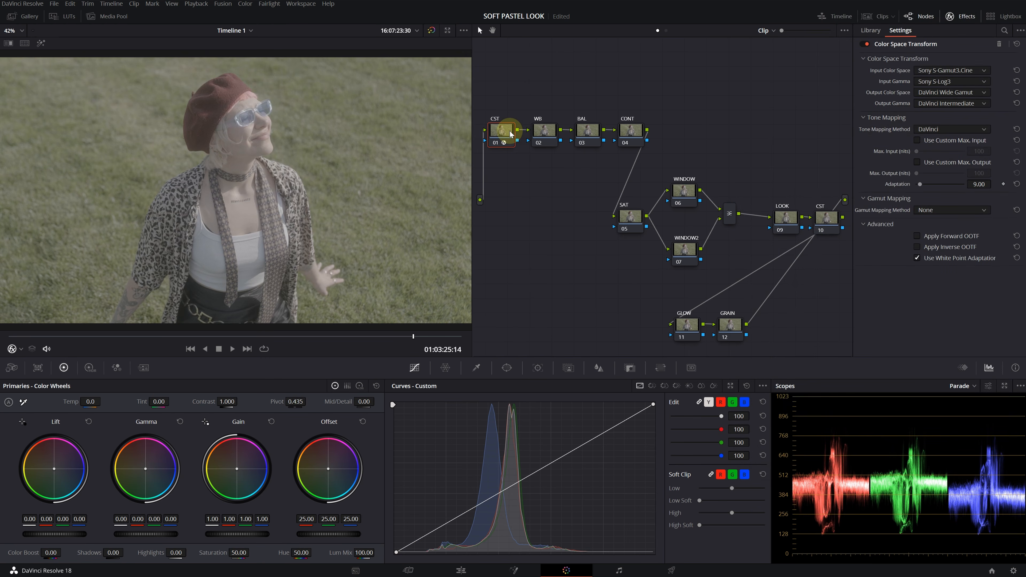
# Step: Apply Color Space Transform to the CST node after LOOK and set its input color space to DaVinci Wide Gamut
pyautogui.click(827, 219)
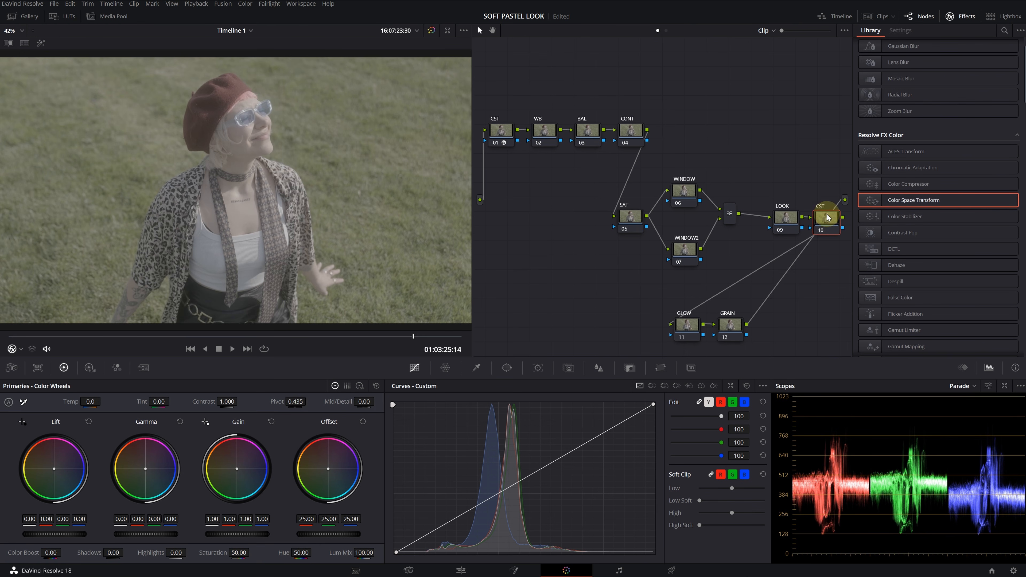
pyautogui.moveTo(909, 202); pyautogui.dragTo(826, 214)
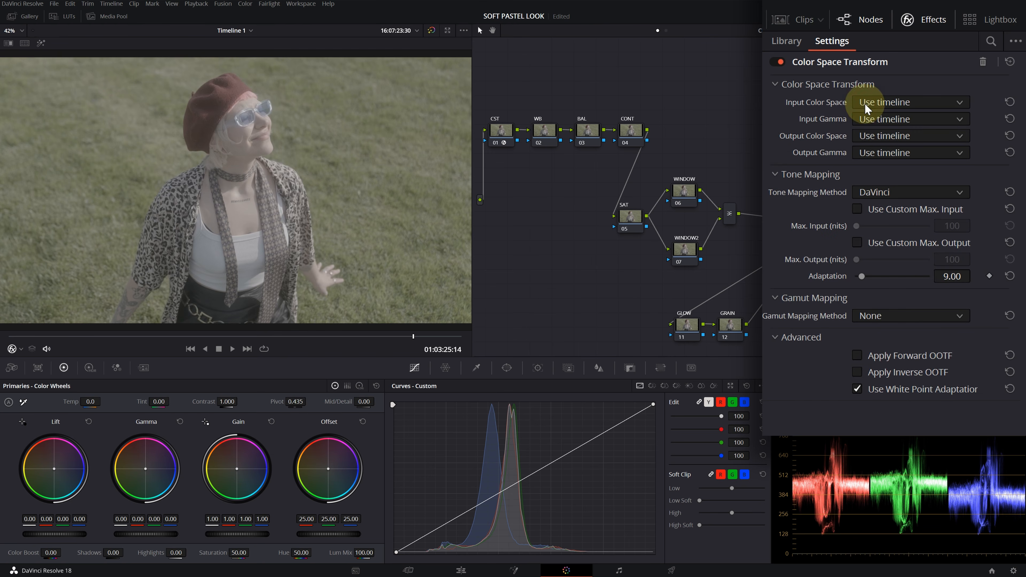
pyautogui.click(866, 106)
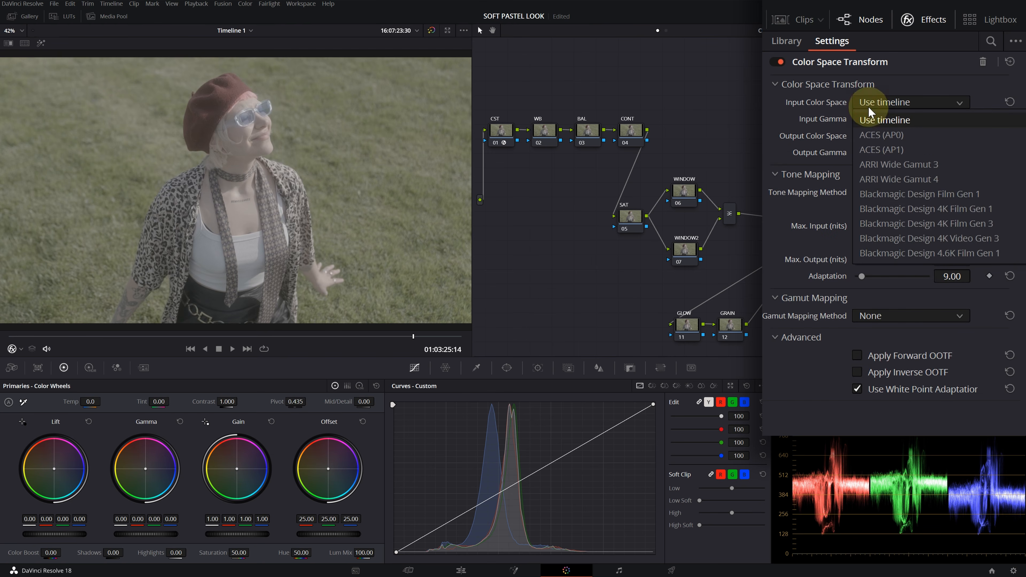
pyautogui.scroll(-5, 896, 185)
pyautogui.click(901, 150)
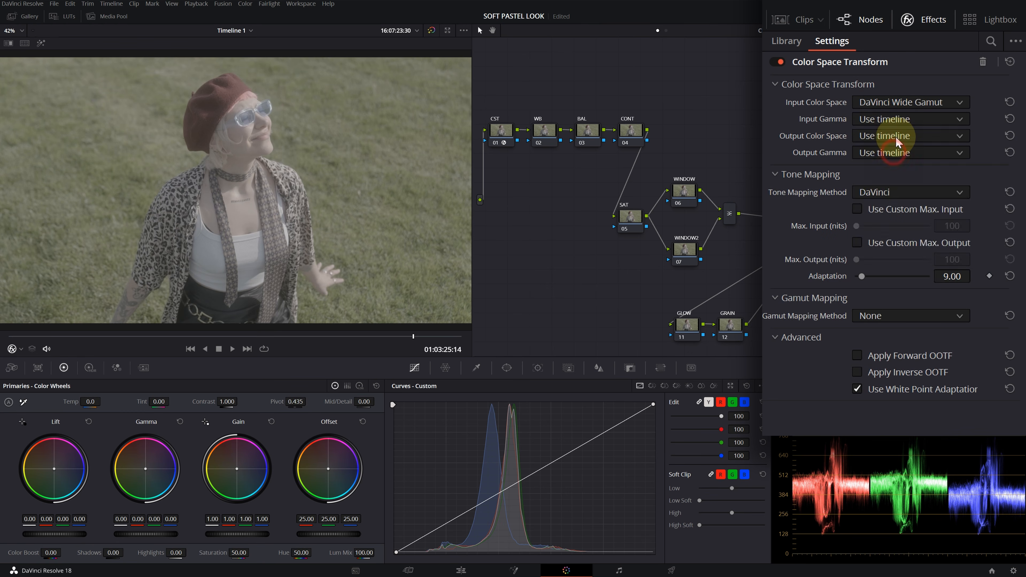
# Step: Set the input gamma of the CST node after LOOK to DaVinci Intermediate
pyautogui.click(893, 120)
pyautogui.scroll(-3, 899, 177)
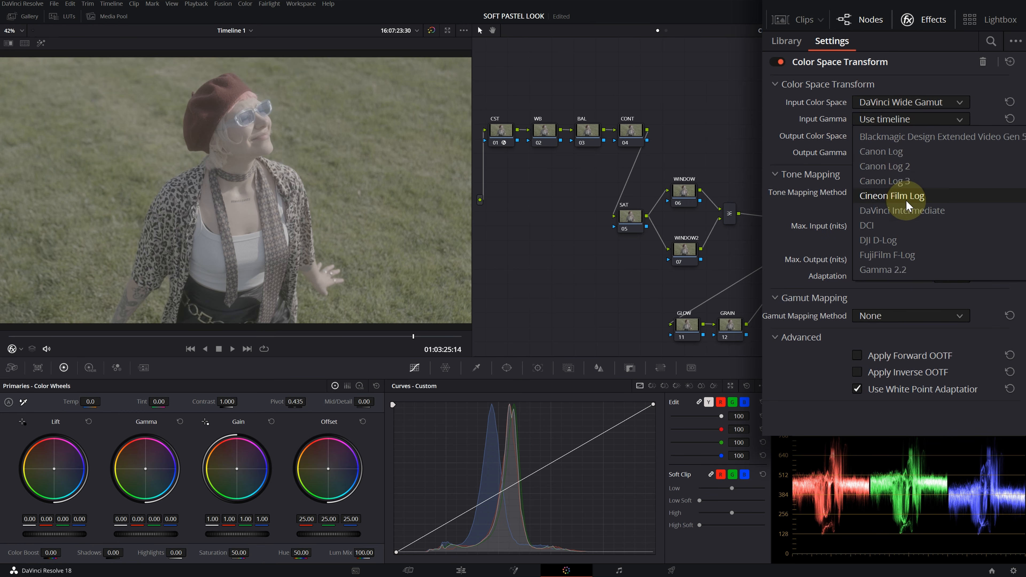
pyautogui.click(902, 254)
# Step: Set the same transform's output color space to Rec.709 and output gamma to Gamma 2.4, and compare the image with the grade bypassed
pyautogui.click(893, 136)
pyautogui.scroll(-5, 894, 210)
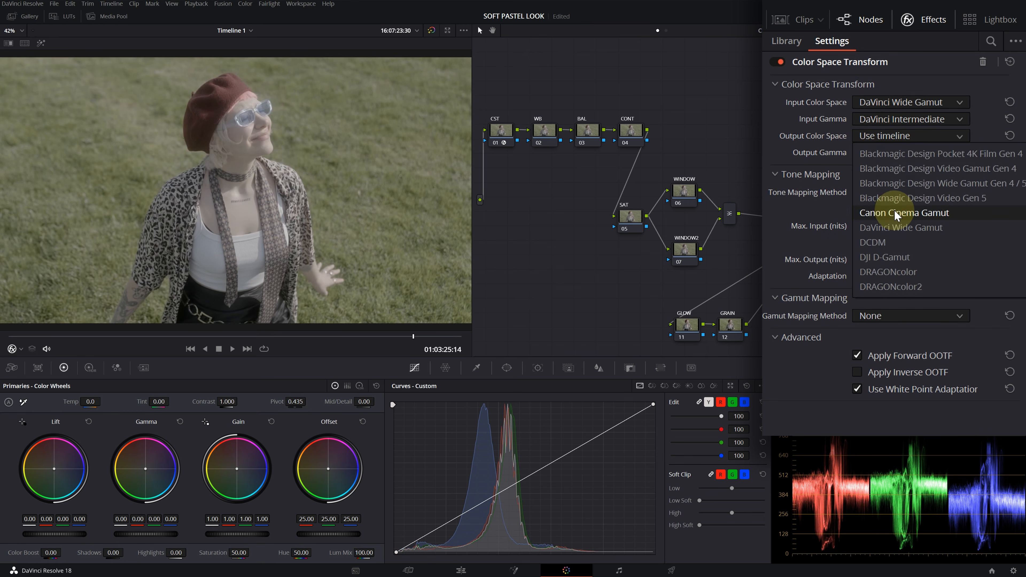
pyautogui.click(891, 227)
pyautogui.click(898, 153)
pyautogui.scroll(-6, 891, 219)
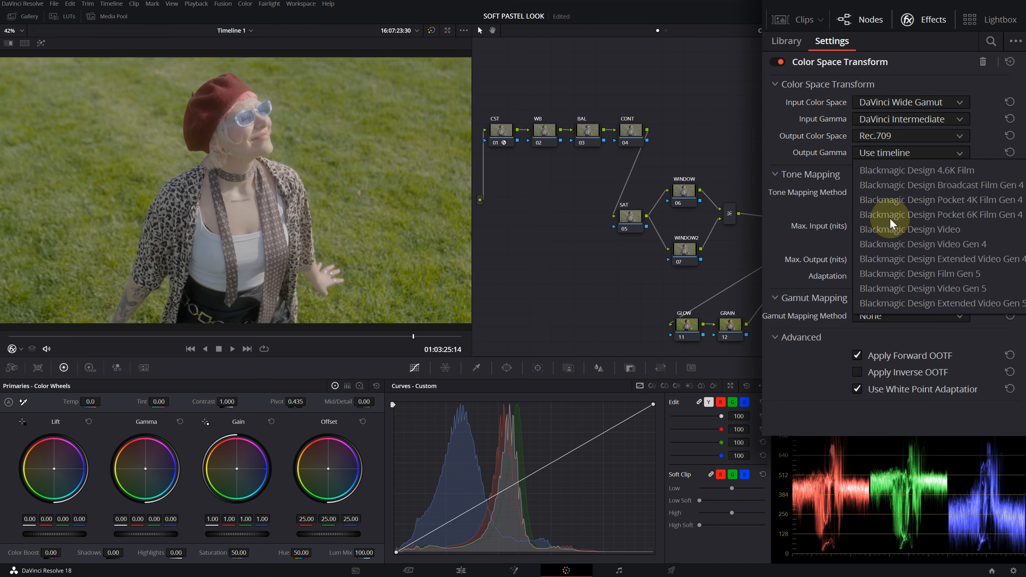
pyautogui.click(891, 220)
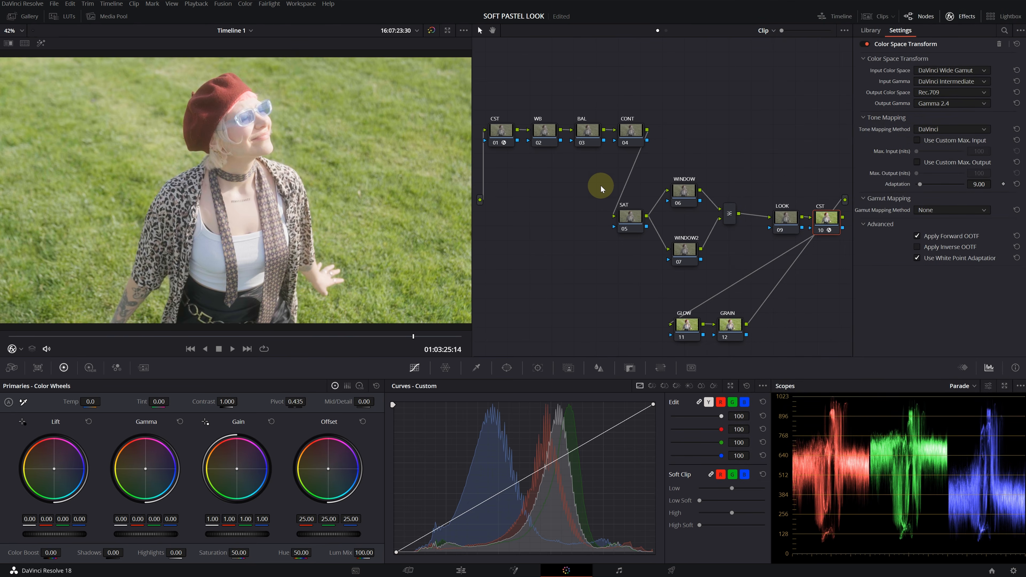
pyautogui.hotkey('shift', 'd')
pyautogui.hotkey('shift', 'd')
# Step: Balance exposure in the BAL node with Offset 14.70, Gain 0.81, Gamma 0.04 and Lift 0.01, and compare with the node off and on
pyautogui.click(588, 131)
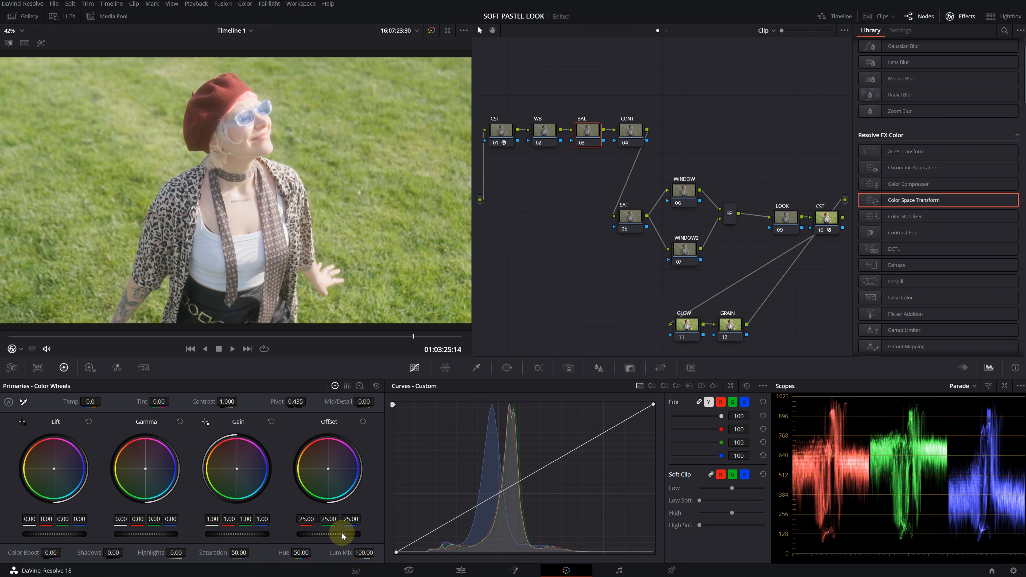
pyautogui.moveTo(340, 532); pyautogui.dragTo(161, 534)
pyautogui.moveTo(254, 534); pyautogui.dragTo(185, 536)
pyautogui.moveTo(139, 535); pyautogui.dragTo(170, 535)
pyautogui.moveTo(67, 533)
pyautogui.mouseDown()
pyautogui.moveTo(49, 533)
pyautogui.moveTo(68, 534)
pyautogui.mouseUp()
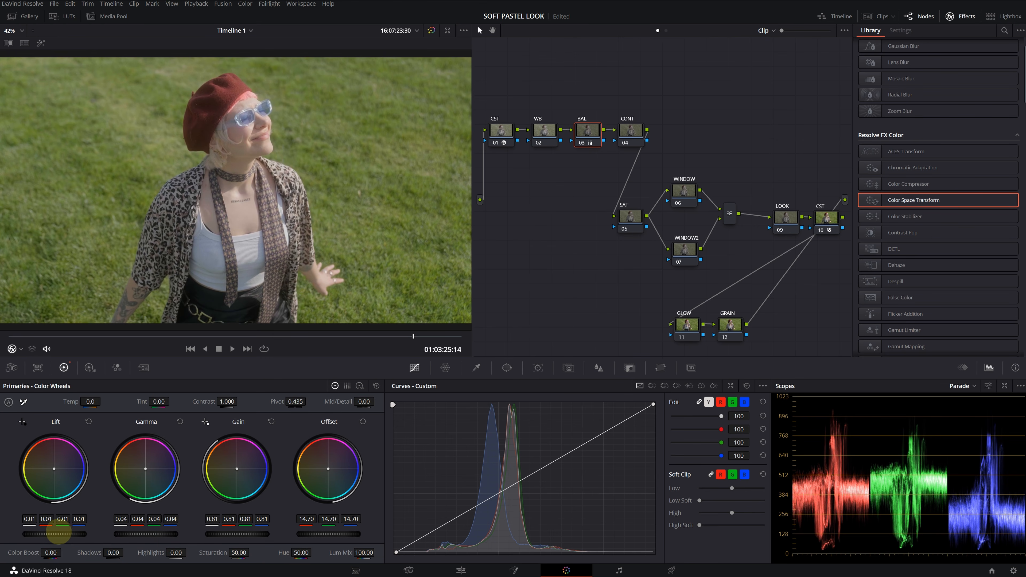
pyautogui.click(580, 143)
pyautogui.click(580, 143)
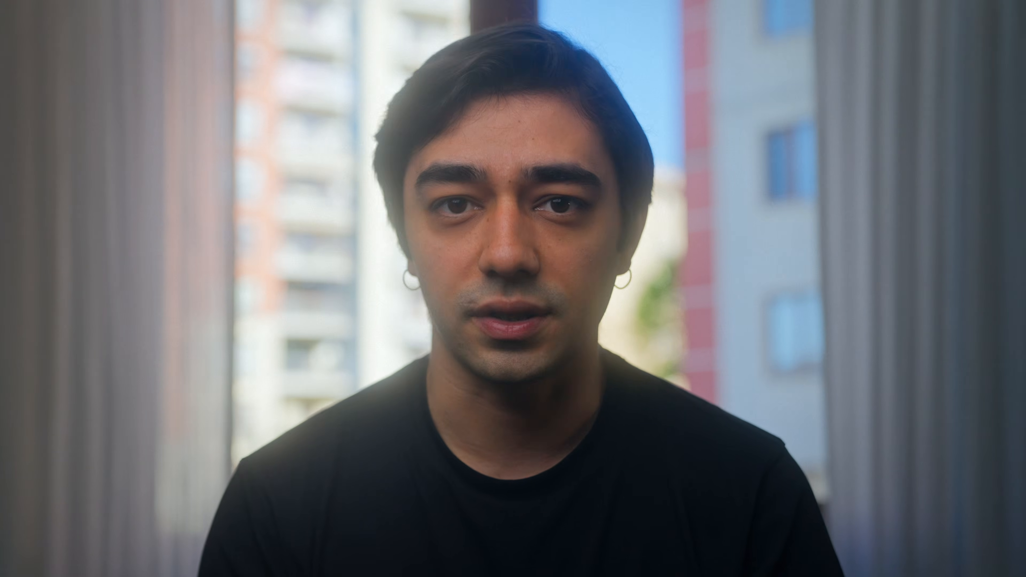
# Step: Apply Chromatic Adaptation to the WB node and set both its source and target illuminant types to Color Temperature
pyautogui.moveTo(909, 213); pyautogui.dragTo(547, 135)
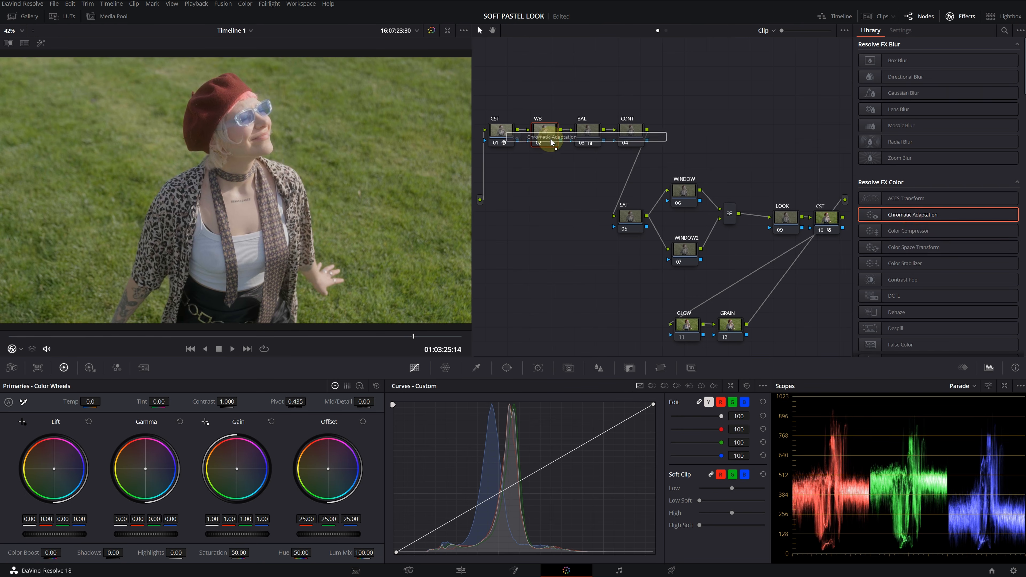
pyautogui.click(940, 83)
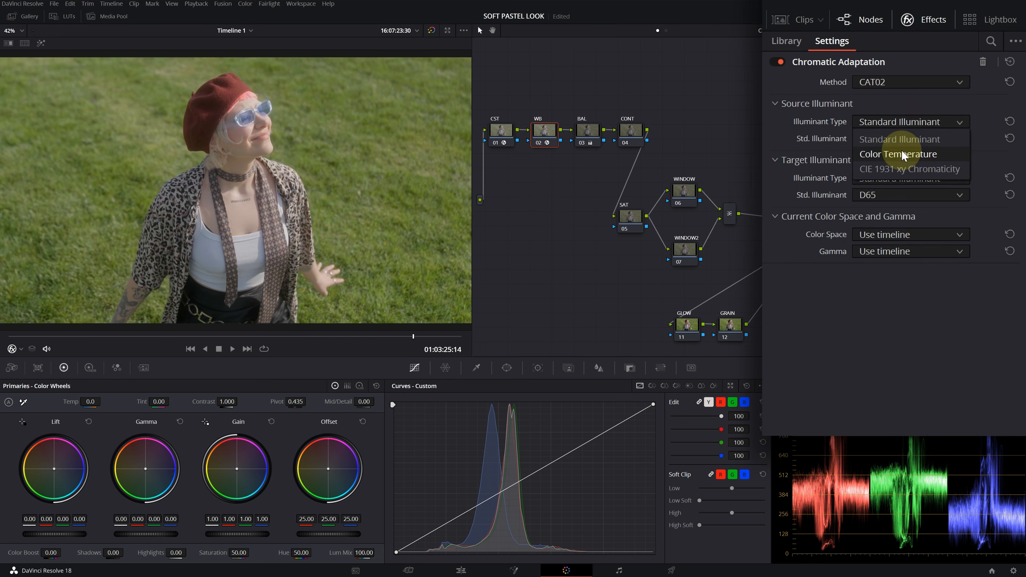
pyautogui.click(943, 101)
pyautogui.click(933, 131)
pyautogui.click(897, 227)
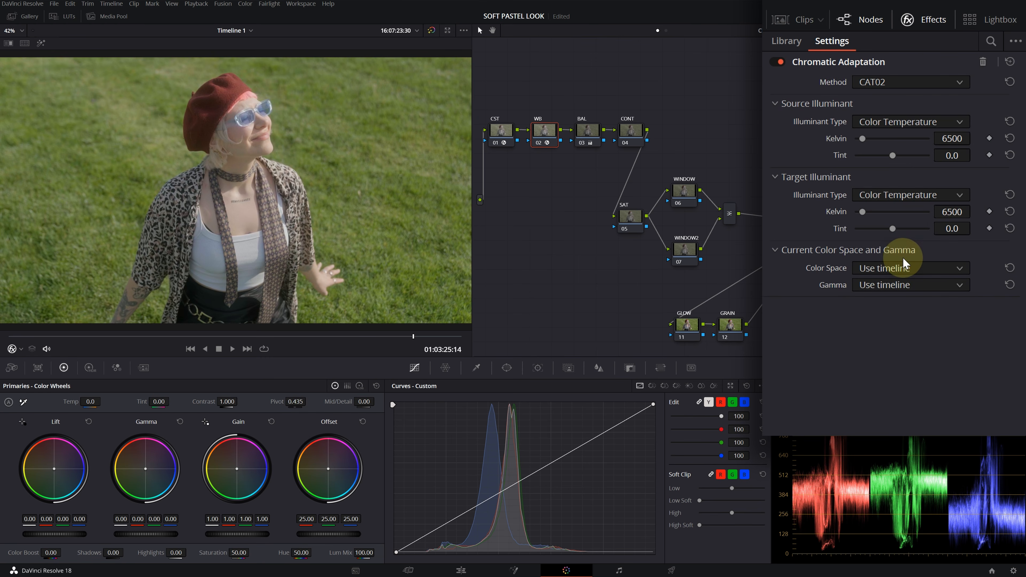
# Step: Set the Chromatic Adaptation color space to Sony S-Gamut3.Cine and its gamma to Sony S-Log3
pyautogui.click(899, 266)
pyautogui.scroll(-10, 898, 360)
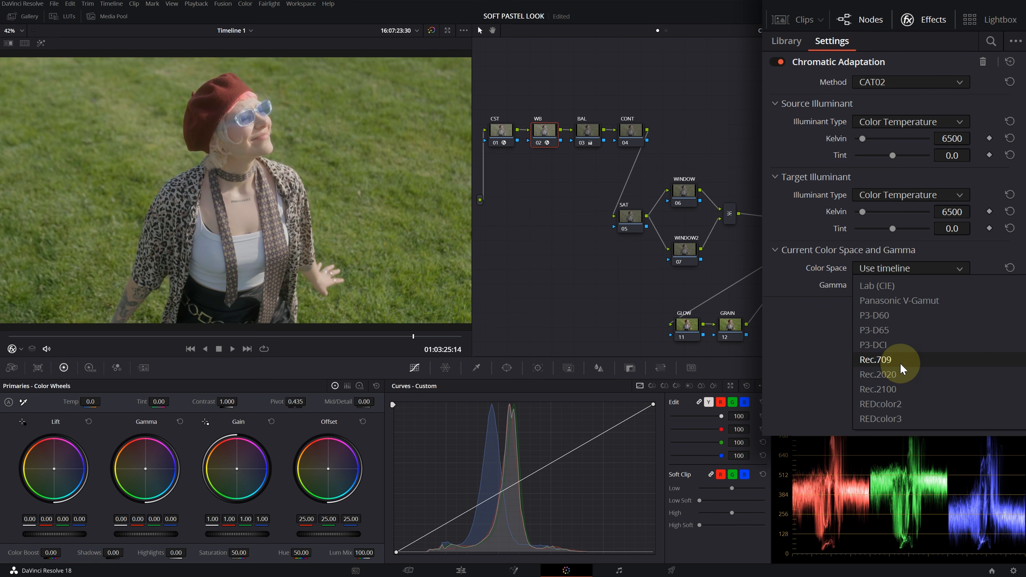
pyautogui.scroll(5, 902, 370)
pyautogui.scroll(-6, 897, 360)
pyautogui.click(894, 373)
pyautogui.click(901, 285)
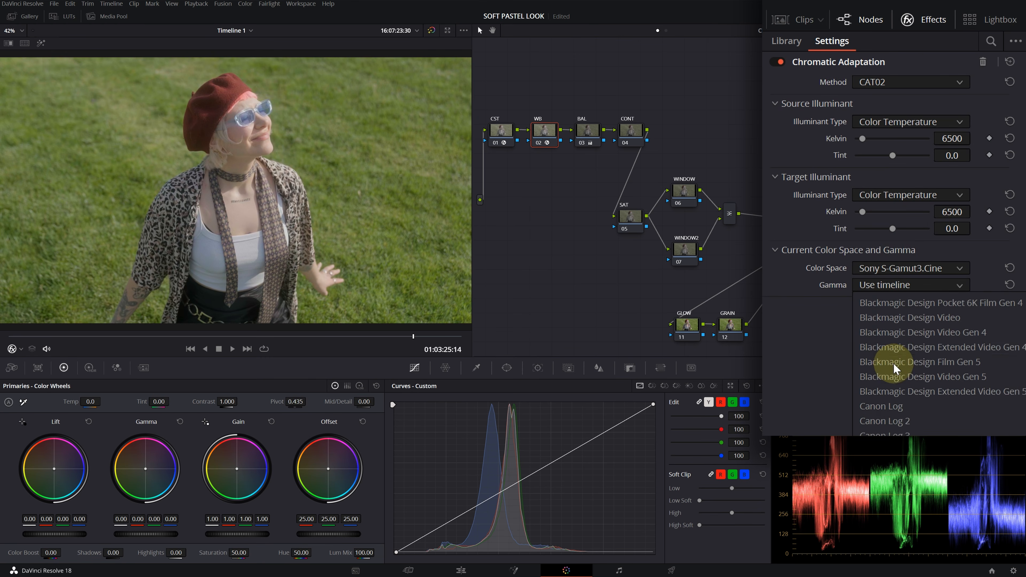
pyautogui.scroll(-5, 893, 363)
pyautogui.scroll(-5, 895, 366)
pyautogui.click(895, 374)
# Step: Set the source illuminant to 5200 Kelvin with tint 6.8 and the target to 4812 Kelvin, and compare with the WB node off and on
pyautogui.click(951, 138)
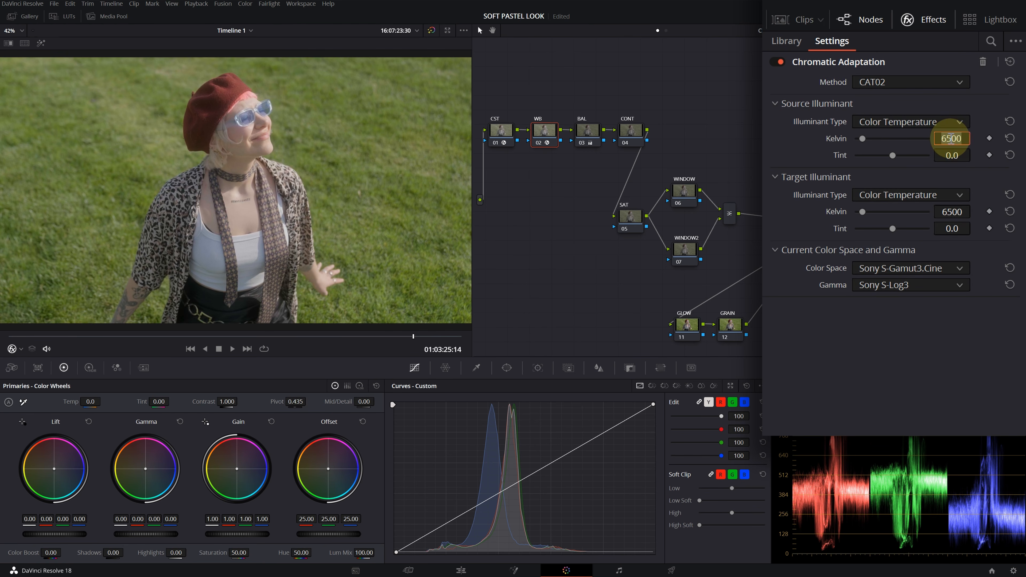
pyautogui.write('5200')
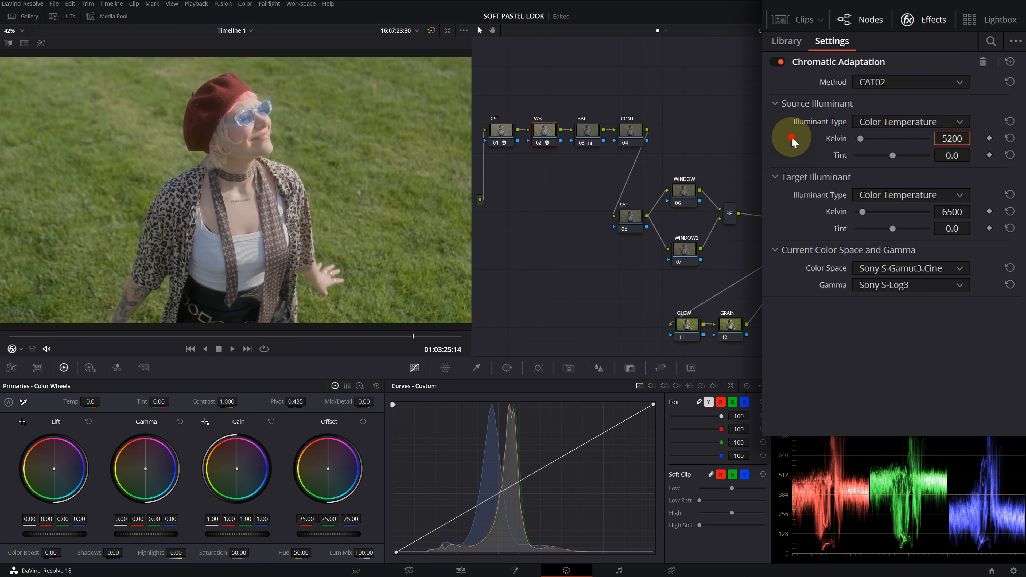
pyautogui.click(791, 138)
pyautogui.moveTo(952, 155)
pyautogui.mouseDown()
pyautogui.moveTo(942, 156)
pyautogui.moveTo(986, 155)
pyautogui.moveTo(963, 155)
pyautogui.mouseUp()
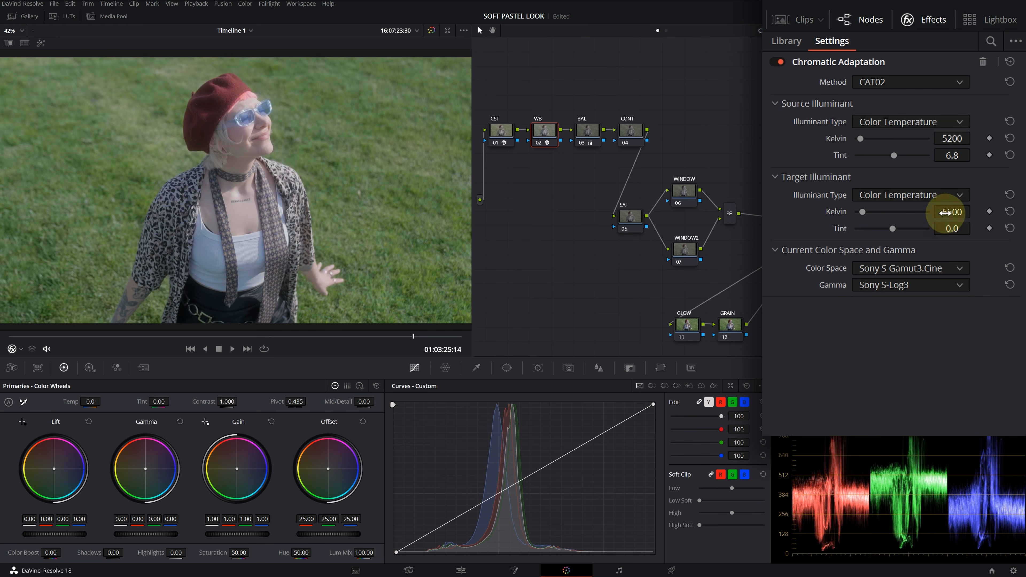
pyautogui.moveTo(945, 212); pyautogui.dragTo(236, 321)
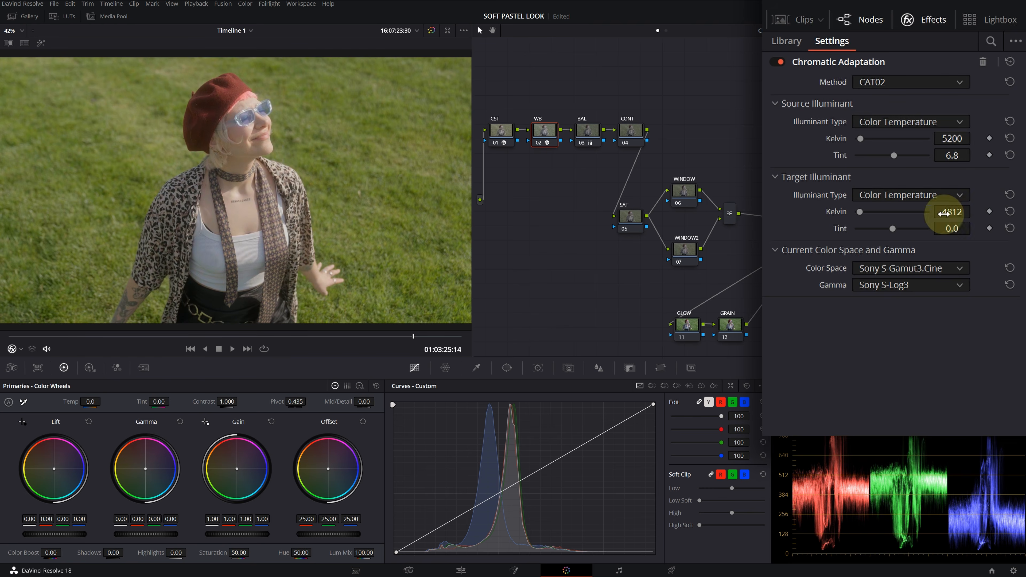
pyautogui.click(539, 142)
pyautogui.click(538, 142)
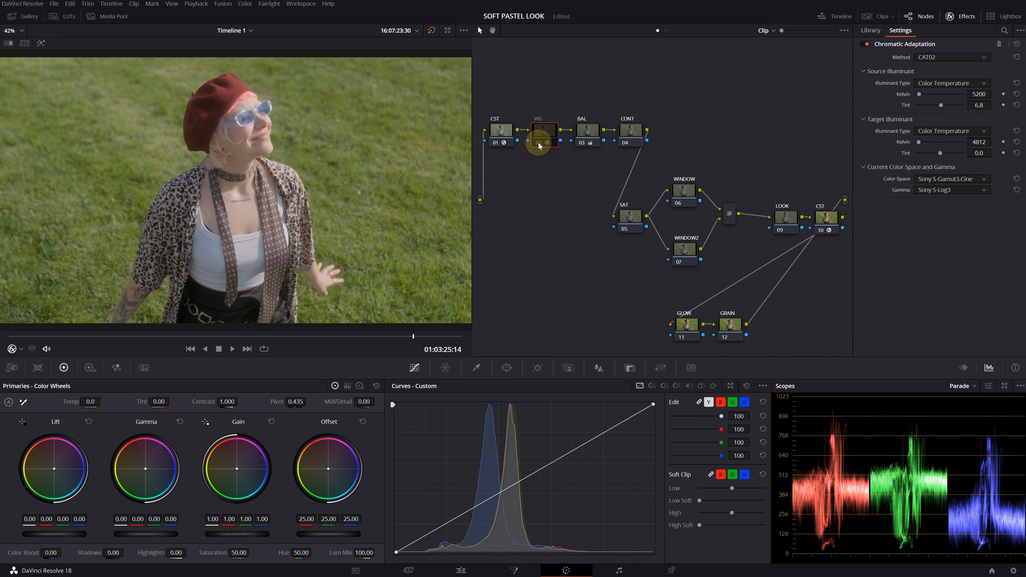
pyautogui.click(538, 142)
# Step: Soften the contrast in the CONT node's custom curve by lowering the white point and shaping the midtones and shadows with added points
pyautogui.click(625, 130)
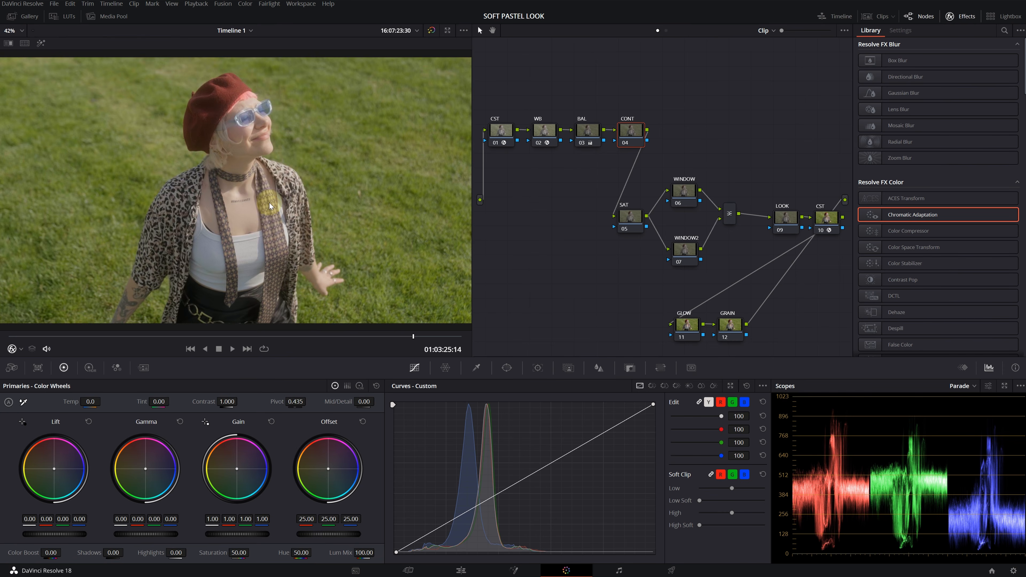
pyautogui.scroll(3, 269, 205)
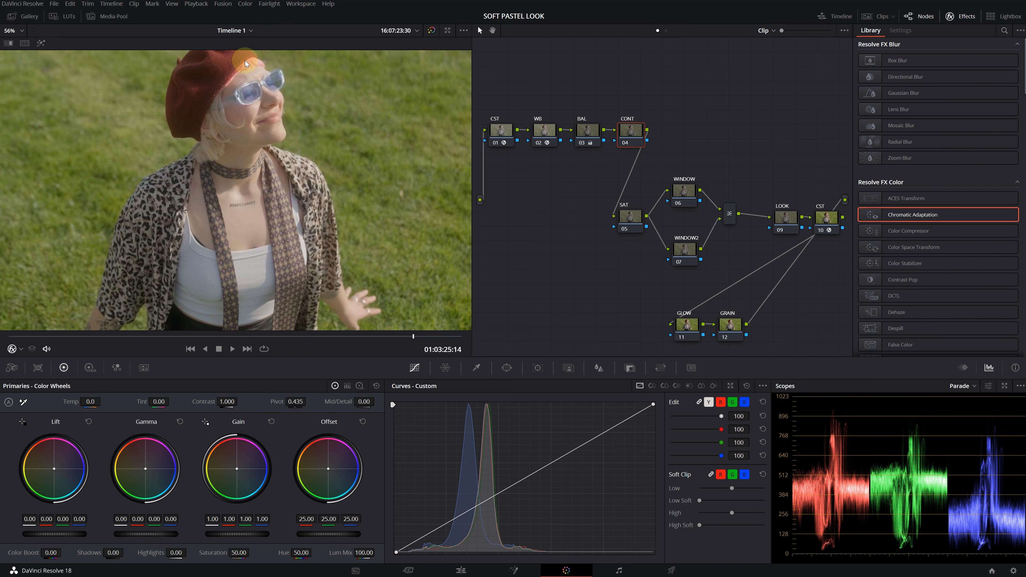
pyautogui.scroll(-3, 280, 146)
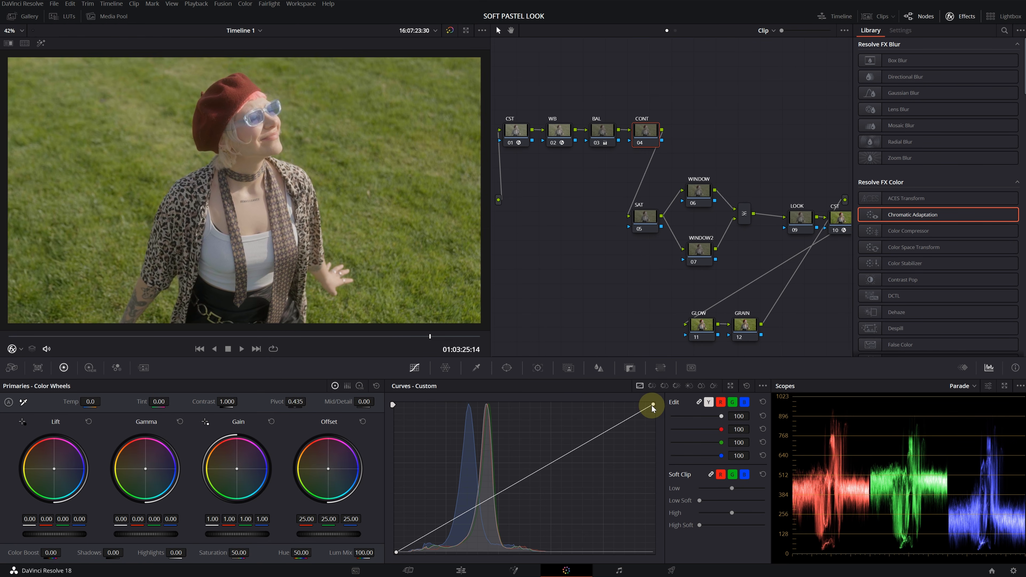
pyautogui.moveTo(653, 405)
pyautogui.mouseDown()
pyautogui.moveTo(658, 429)
pyautogui.moveTo(656, 422)
pyautogui.mouseUp()
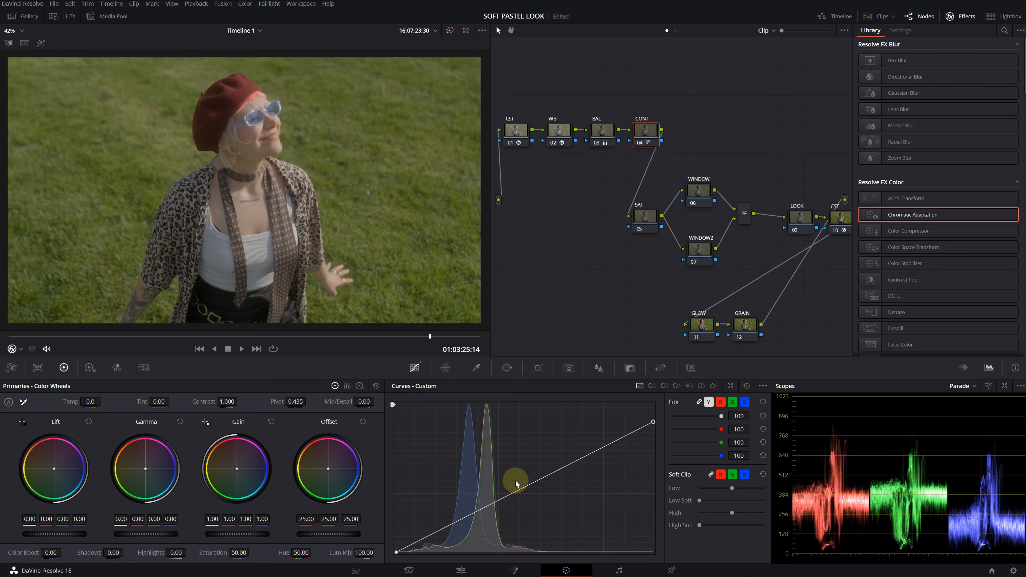
pyautogui.moveTo(486, 506); pyautogui.dragTo(484, 485)
pyautogui.moveTo(653, 424); pyautogui.dragTo(654, 448)
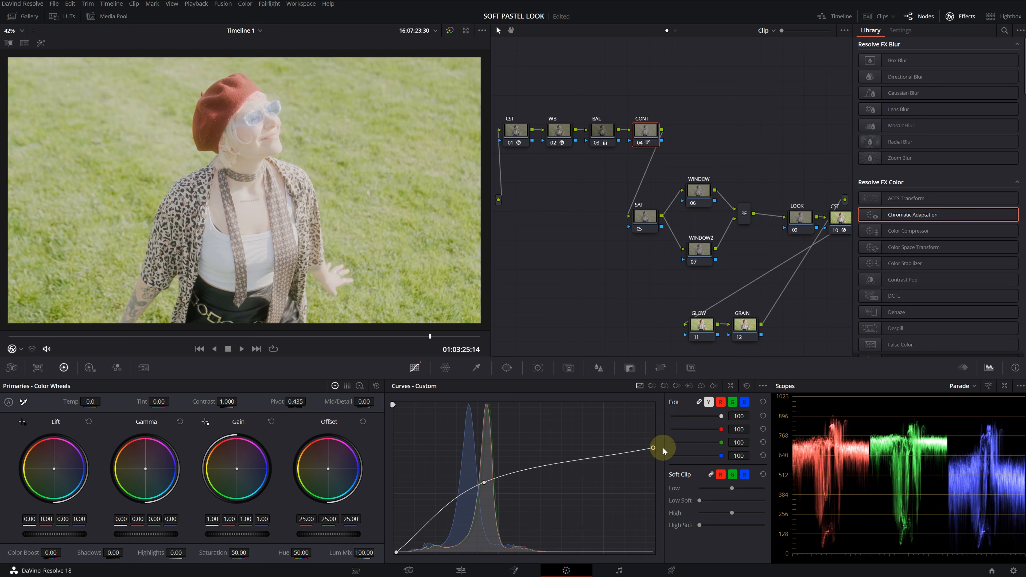
pyautogui.moveTo(484, 482); pyautogui.dragTo(419, 534)
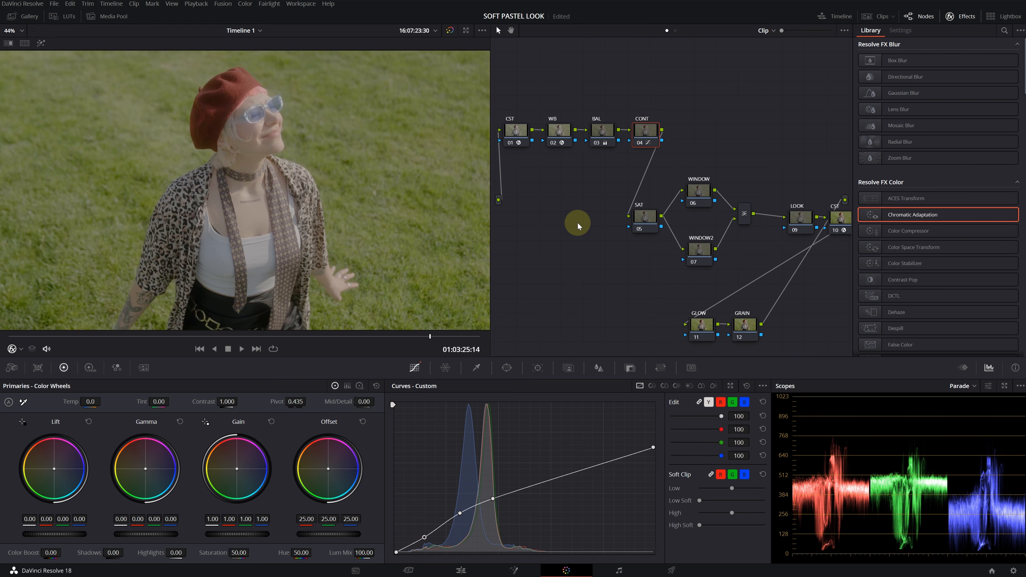
# Step: Compare the image with the CONT node disabled and enabled
pyautogui.hotkey('ctrl', 'd')
pyautogui.hotkey('ctrl', 'd')
pyautogui.hotkey('ctrl', 'd')
pyautogui.hotkey('ctrl', 'd')
pyautogui.hotkey('ctrl', 'd')
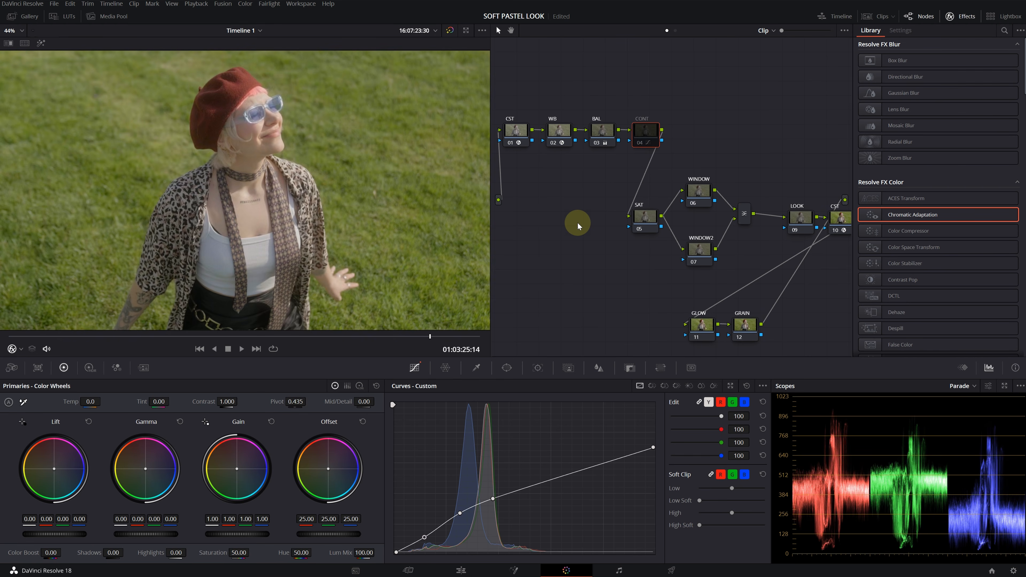
pyautogui.hotkey('ctrl', 'd')
pyautogui.hotkey('ctrl', 'd')
pyautogui.hotkey('ctrl', 'd')
pyautogui.hotkey('ctrl', 'd')
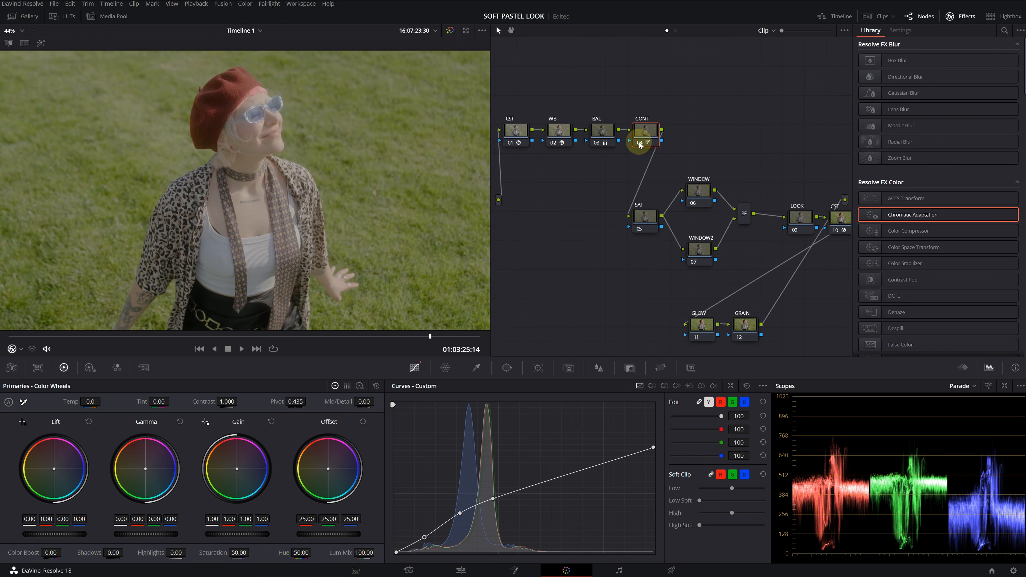
pyautogui.hotkey('ctrl', 'd')
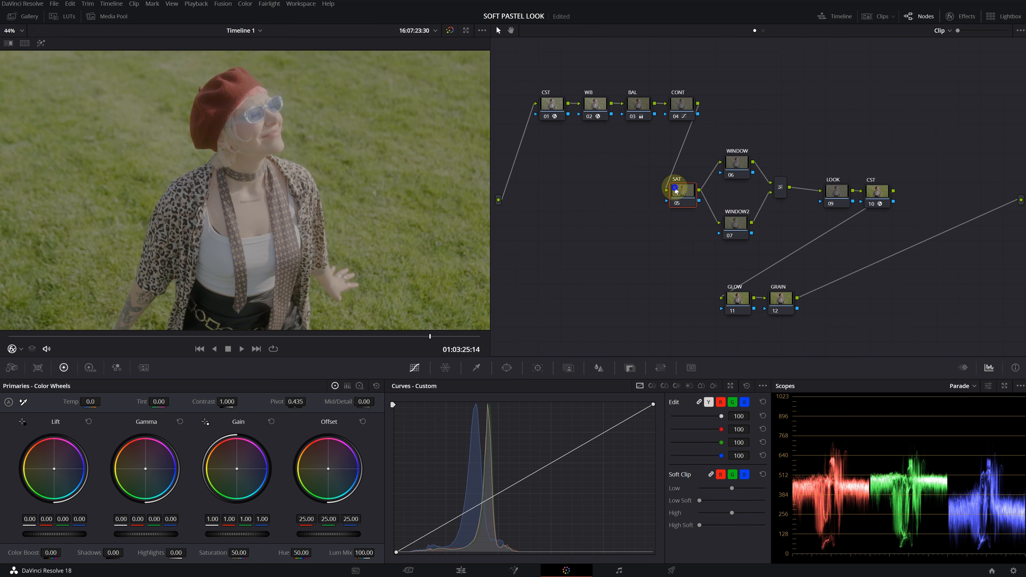
# Step: Set the SAT node's color space to HSV and restrict its active channels to saturation
pyautogui.rightClick(675, 188)
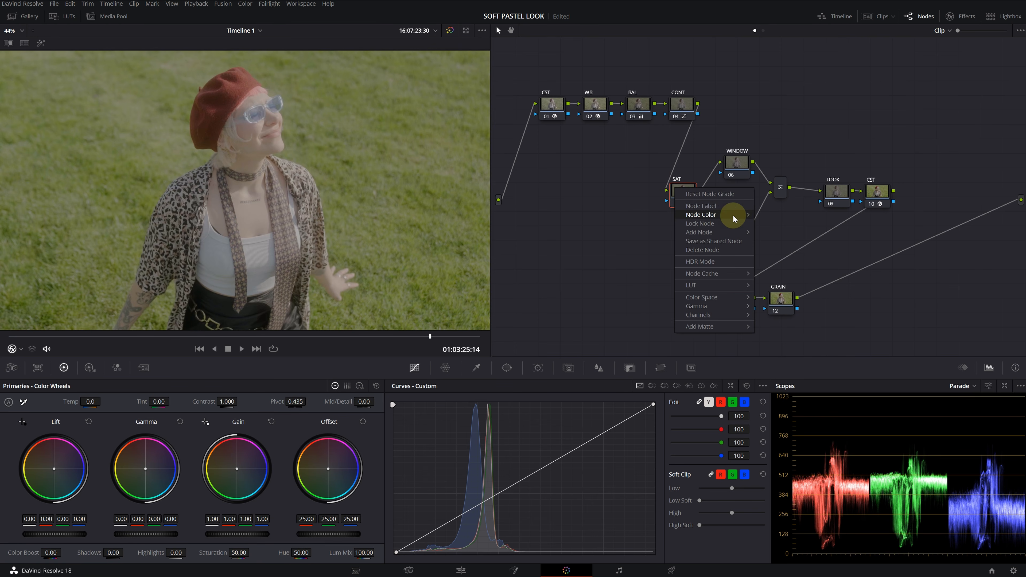
pyautogui.moveTo(731, 299)
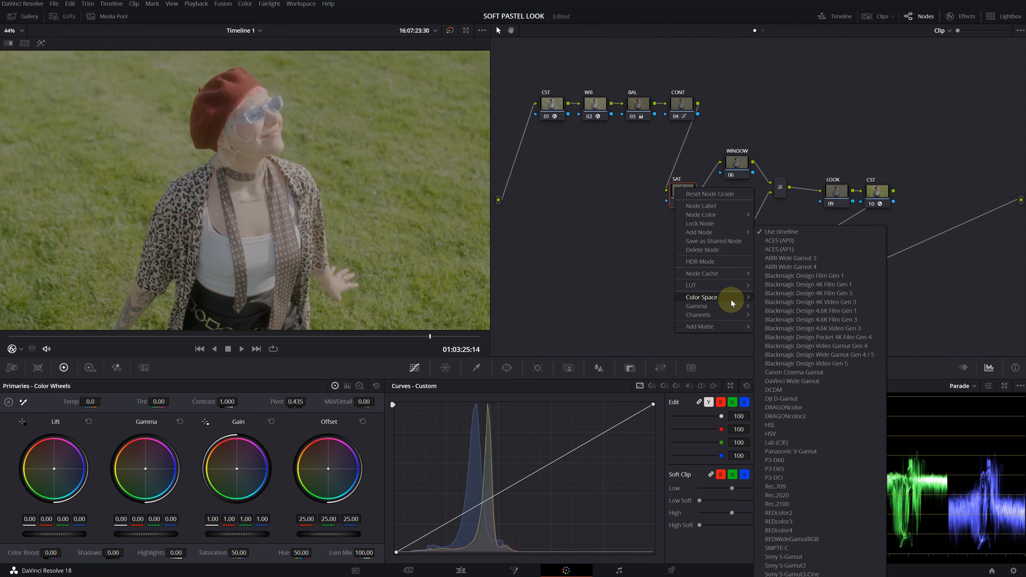
pyautogui.click(771, 434)
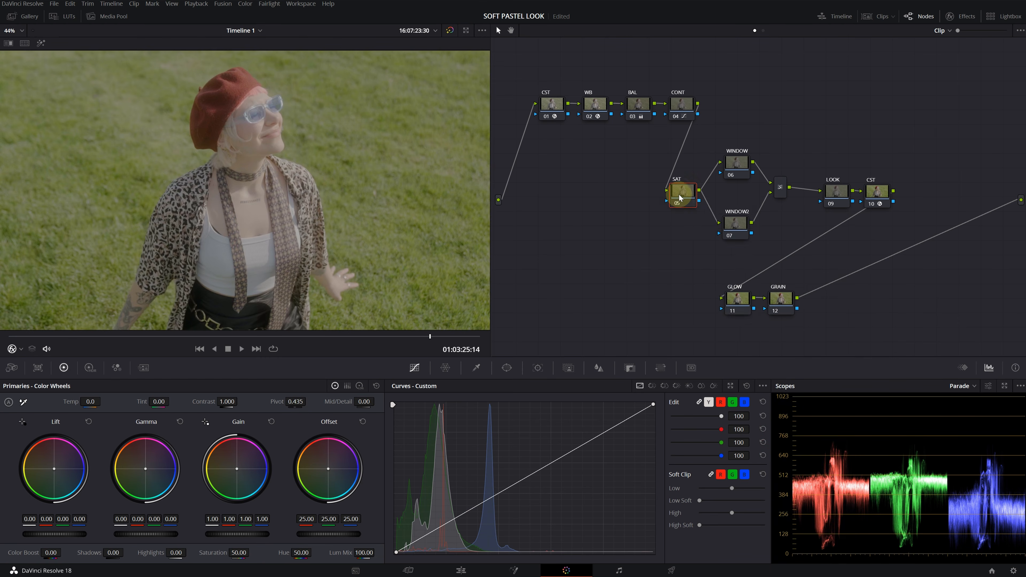
pyautogui.rightClick(679, 198)
pyautogui.moveTo(731, 320)
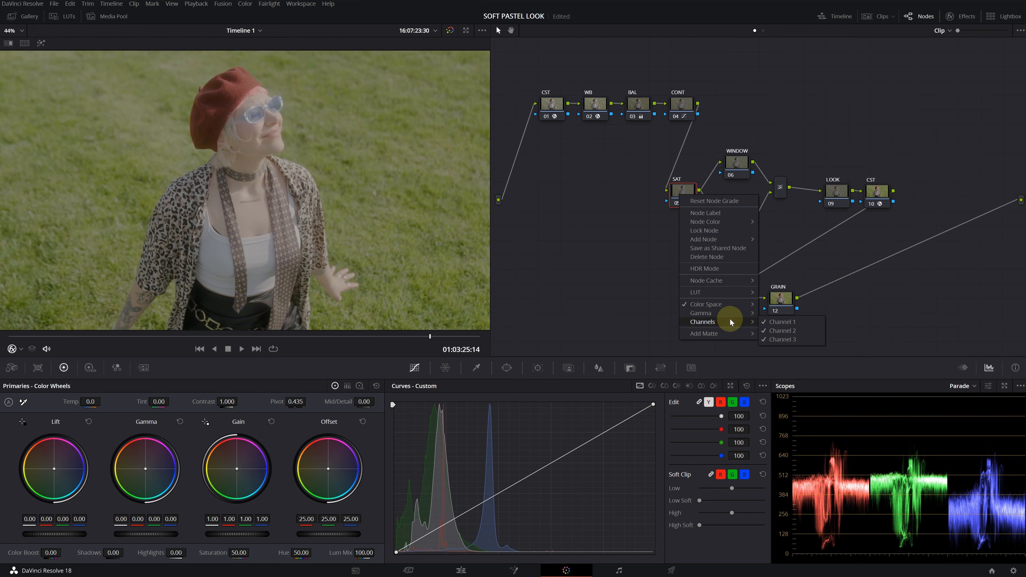
pyautogui.rightClick(686, 191)
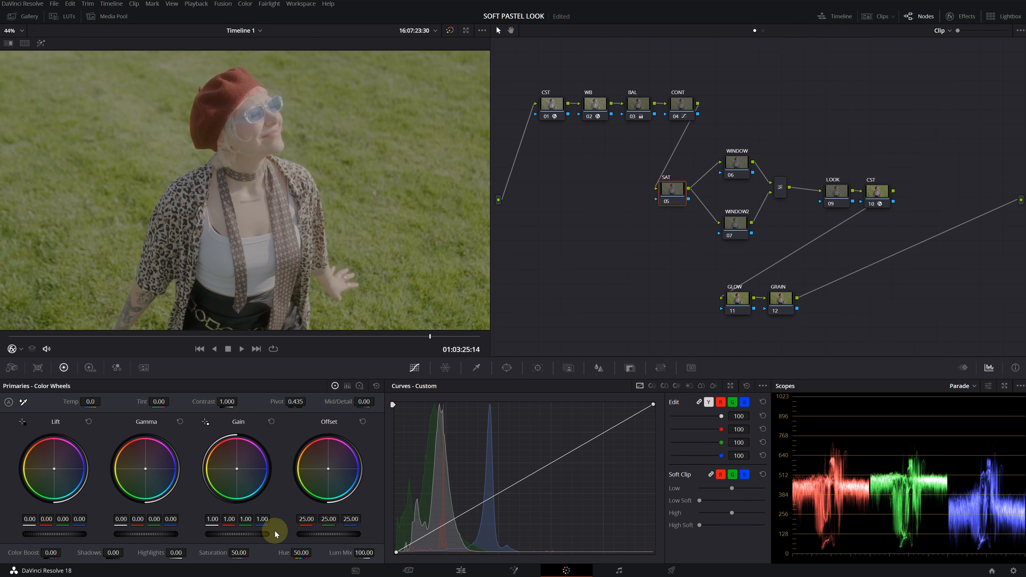
# Step: Boost saturation in the SAT node with Gain 1.55 and Gamma 0.02, and compare with the node off and on
pyautogui.moveTo(271, 537); pyautogui.dragTo(493, 550)
pyautogui.moveTo(141, 530); pyautogui.dragTo(172, 530)
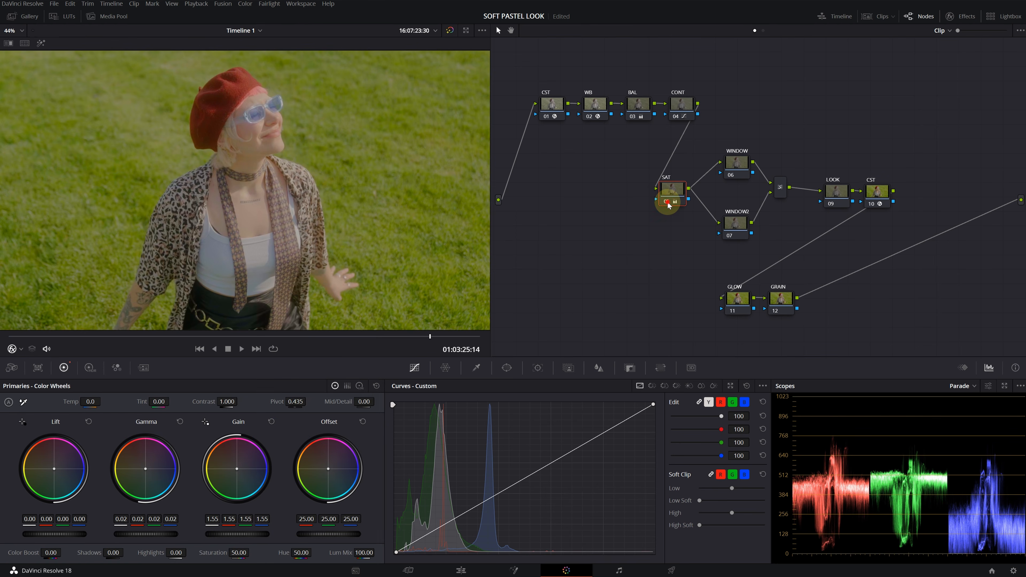
pyautogui.click(667, 201)
pyautogui.click(666, 201)
# Step: Move the CST node after LOOK farther away from it and select the LOOK node
pyautogui.click(835, 194)
pyautogui.moveTo(878, 191); pyautogui.dragTo(897, 190)
pyautogui.click(833, 188)
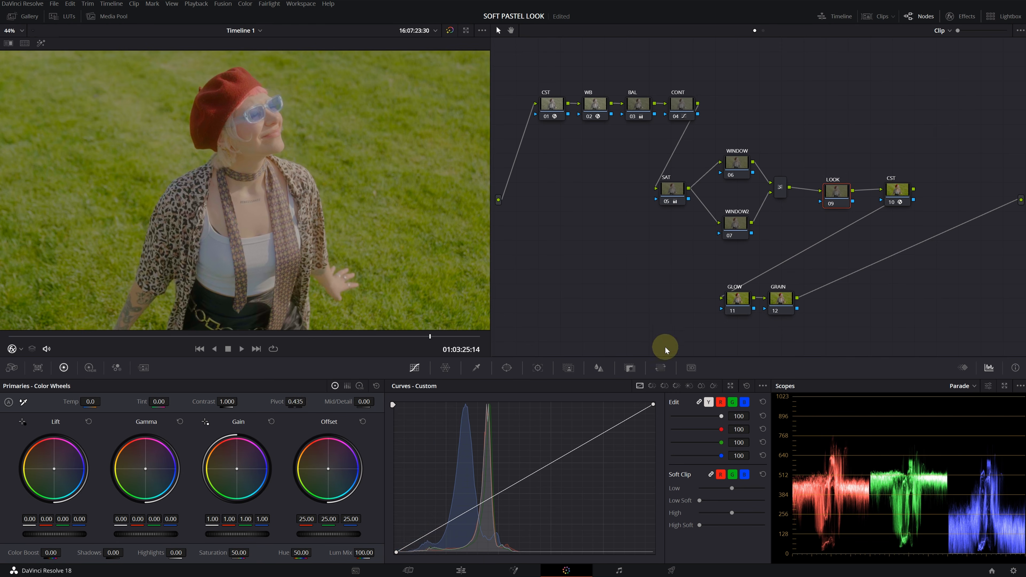
# Step: Shift the LOOK node's Offset toward teal at about 18.80, 25.96, 25.16 and its Gamma toward red at about 0.03, -0.01, 0.00
pyautogui.moveTo(328, 470); pyautogui.dragTo(331, 498)
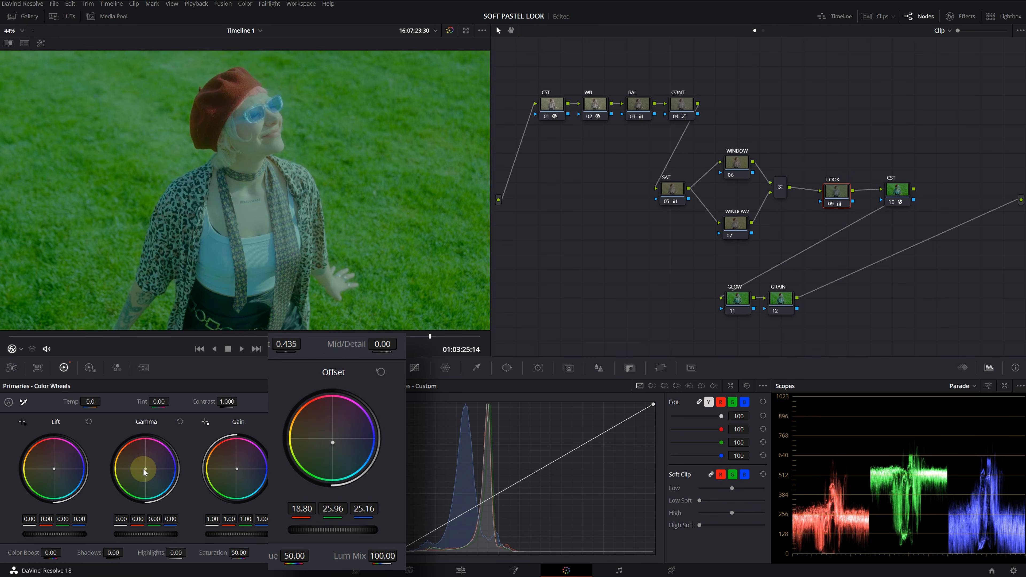
pyautogui.moveTo(145, 469); pyautogui.dragTo(145, 438)
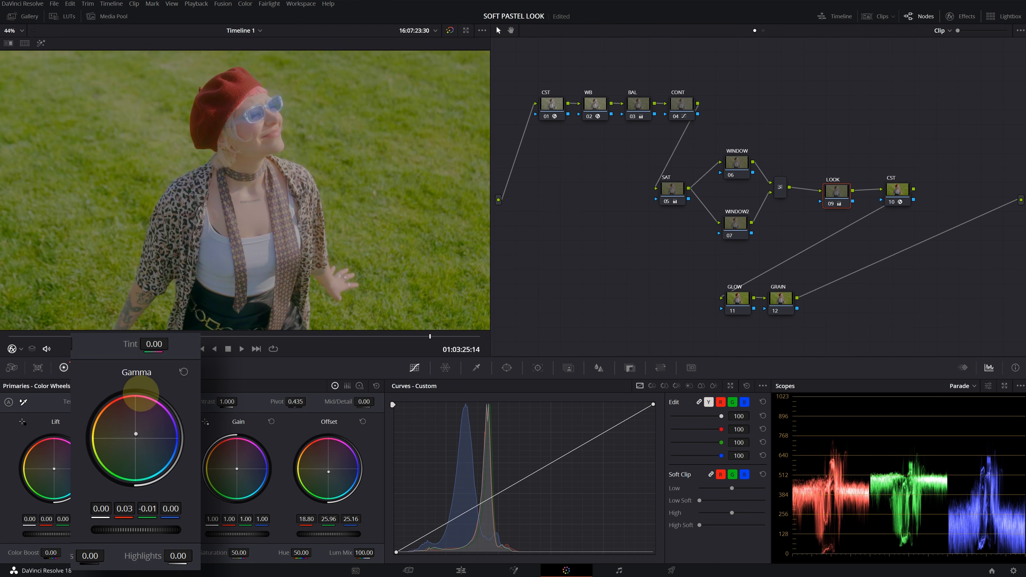
# Step: Compare the image with the LOOK node's teal Offset and warm Gamma shift switched off and on
pyautogui.click(831, 204)
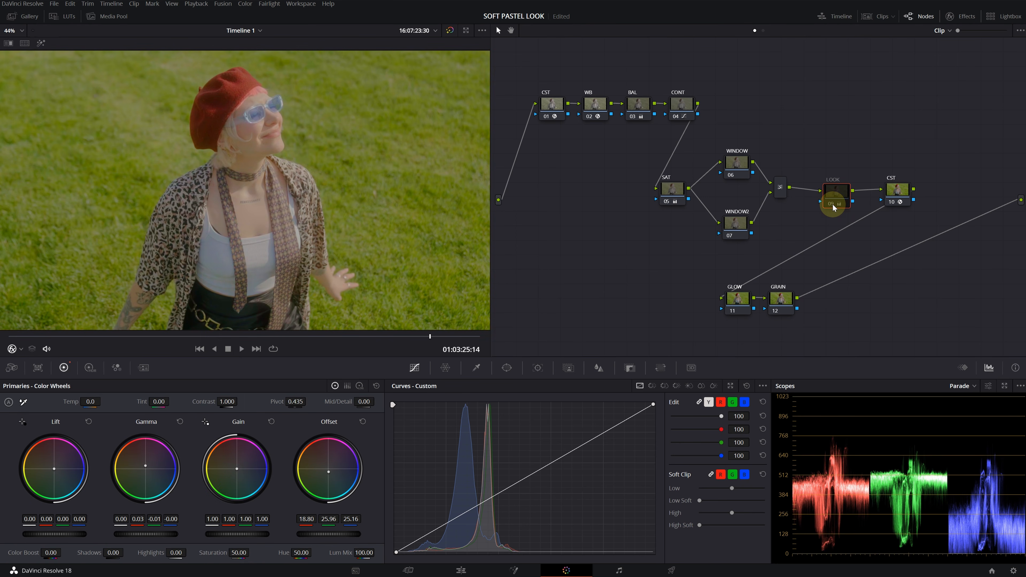
pyautogui.click(832, 203)
pyautogui.click(832, 204)
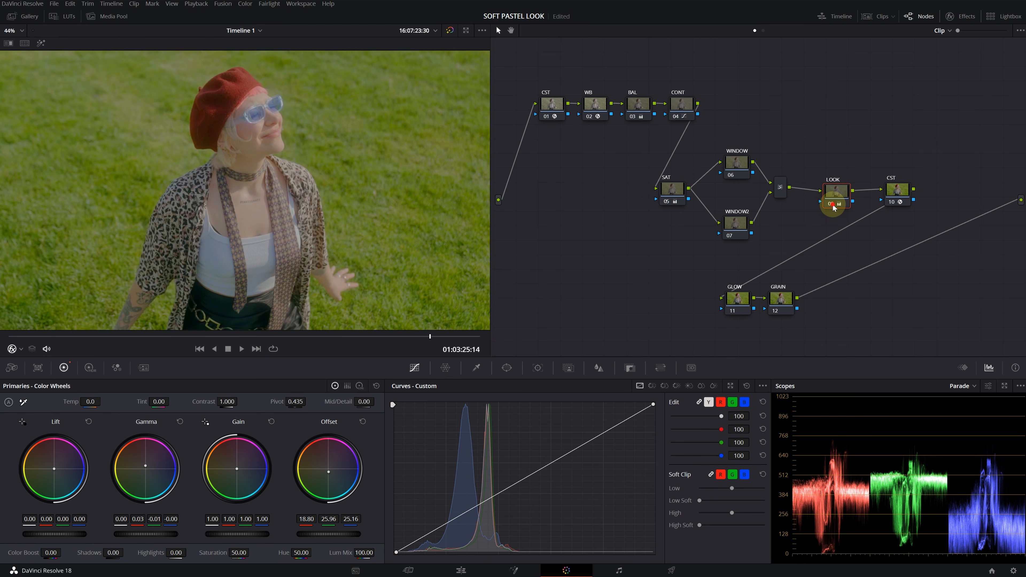
pyautogui.click(832, 203)
# Step: In the LOOK node's Log wheels, shift Highlights to about 0.09, -0.01, -0.11, Midtone to 0.02, -0.01, 0.00 and Shadow to 0.01, -0.01, 0.08
pyautogui.click(347, 386)
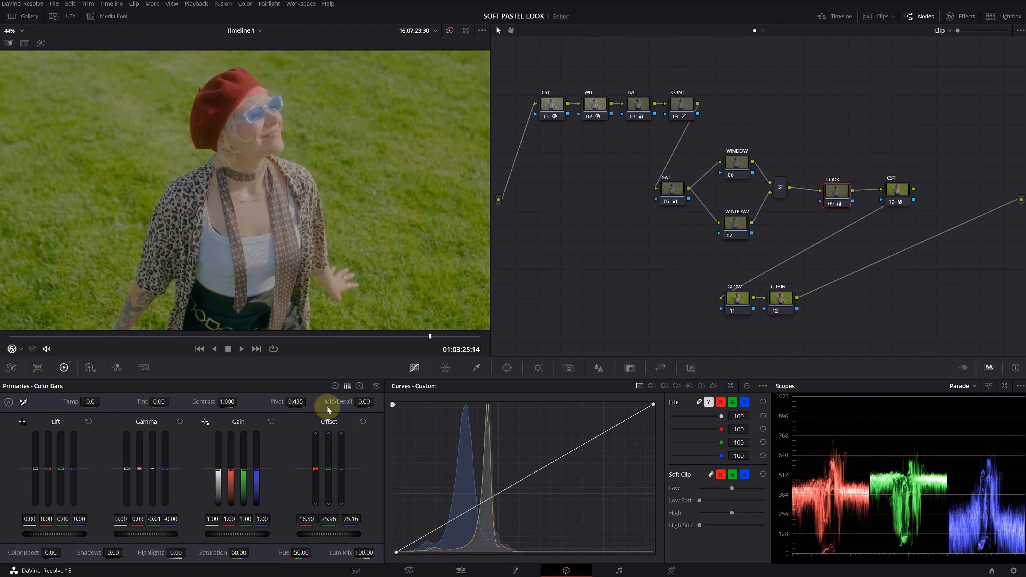
pyautogui.click(362, 386)
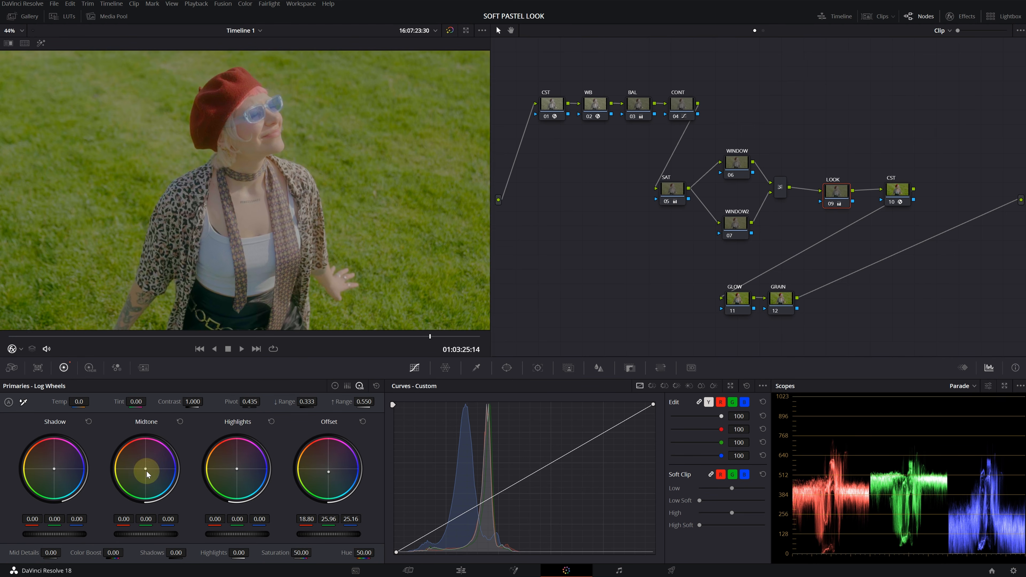
pyautogui.moveTo(221, 459); pyautogui.dragTo(144, 448)
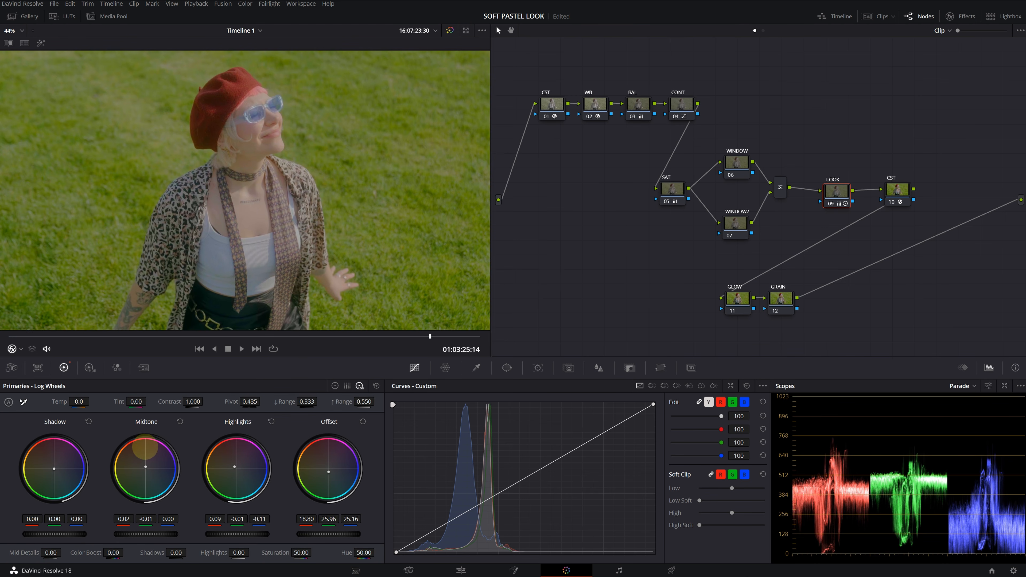
pyautogui.moveTo(53, 469); pyautogui.dragTo(56, 468)
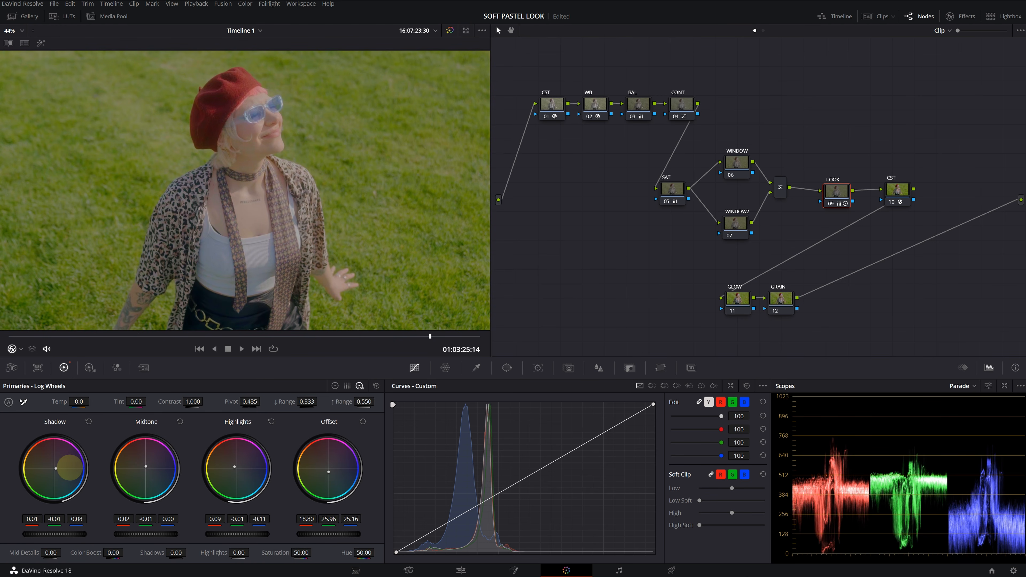
pyautogui.click(829, 204)
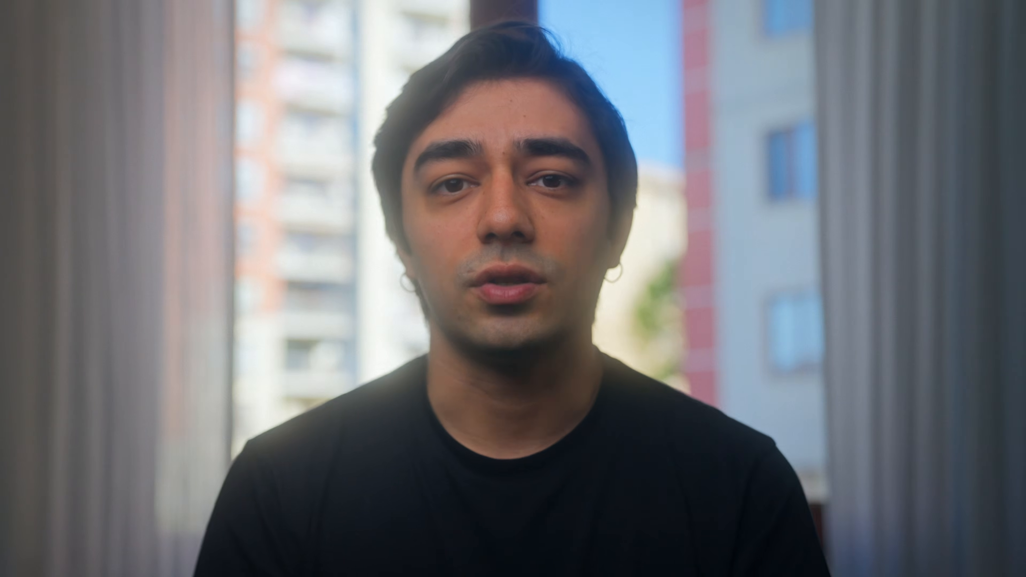